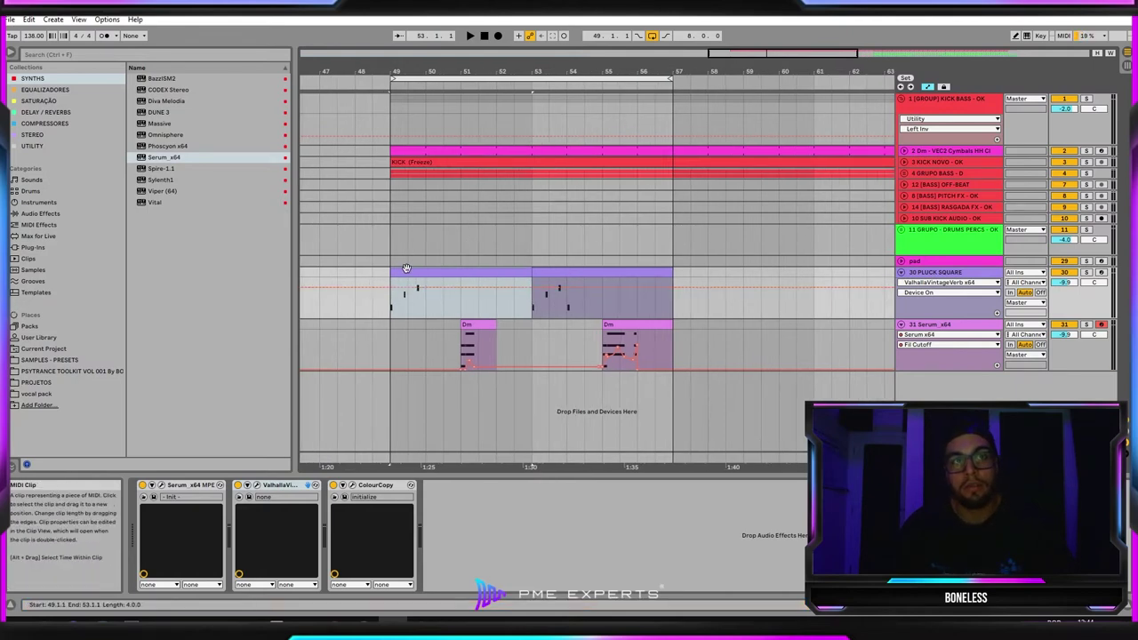
Step: Play the arrangement from around bar 49 to hear the PLUCK SQUARE and Serum_x64 parts together
key("space")
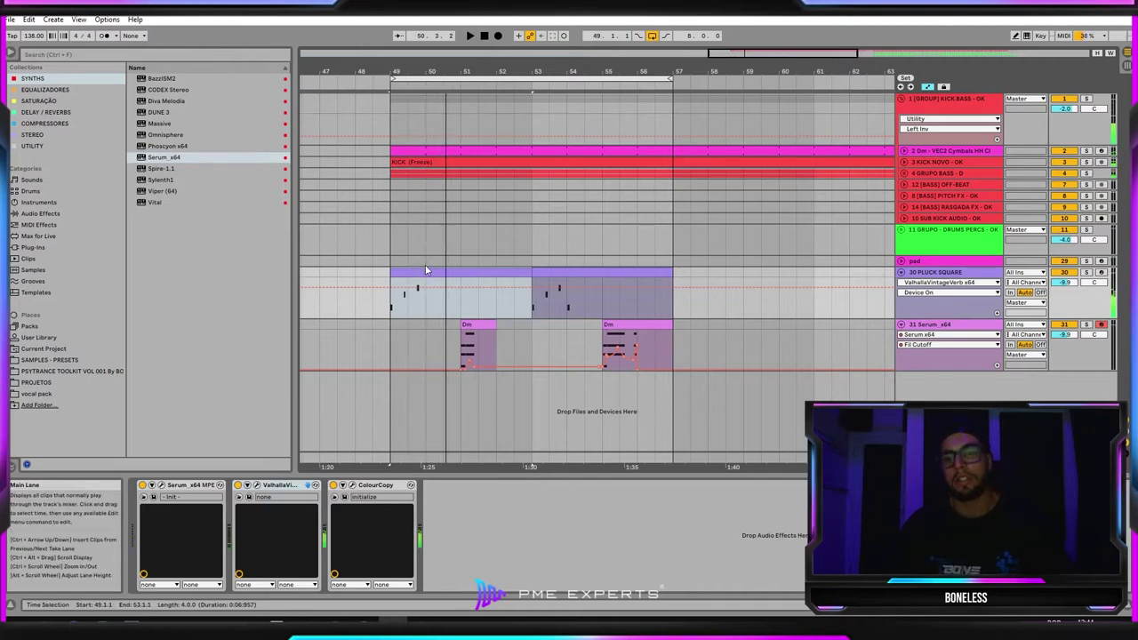
left_click(475, 323)
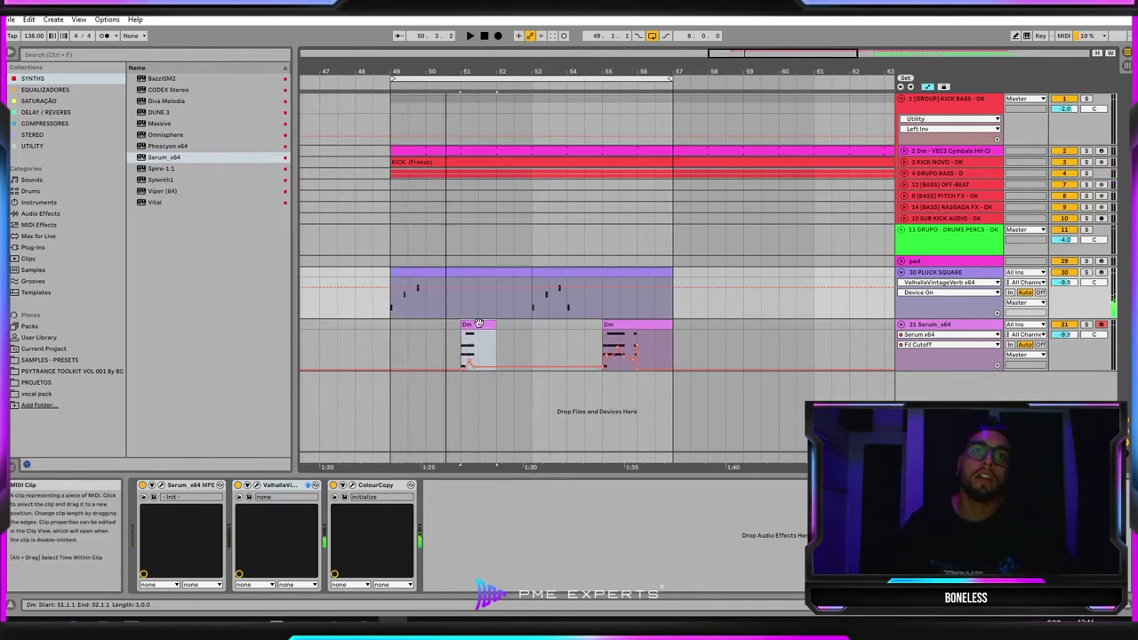
left_click(966, 327)
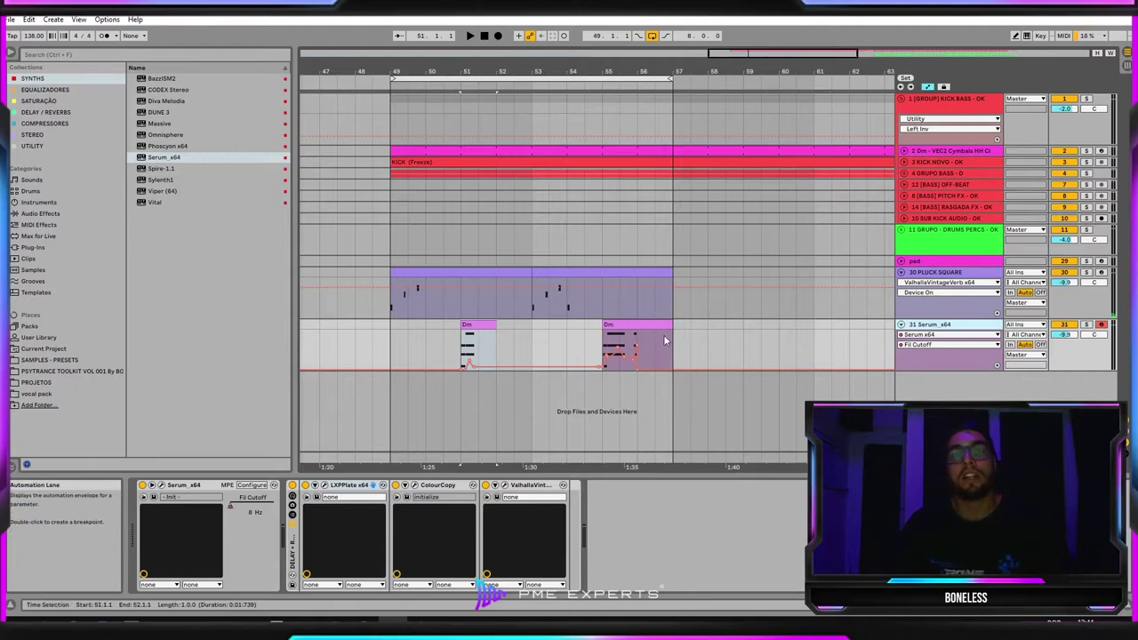
left_click(379, 327)
key("space")
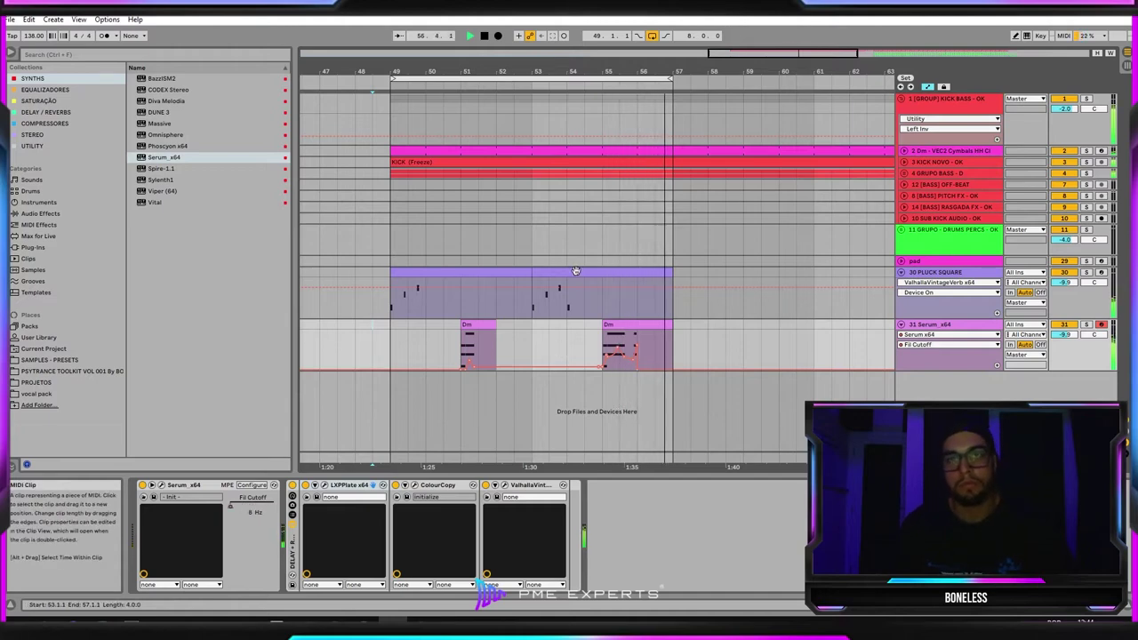
key("space")
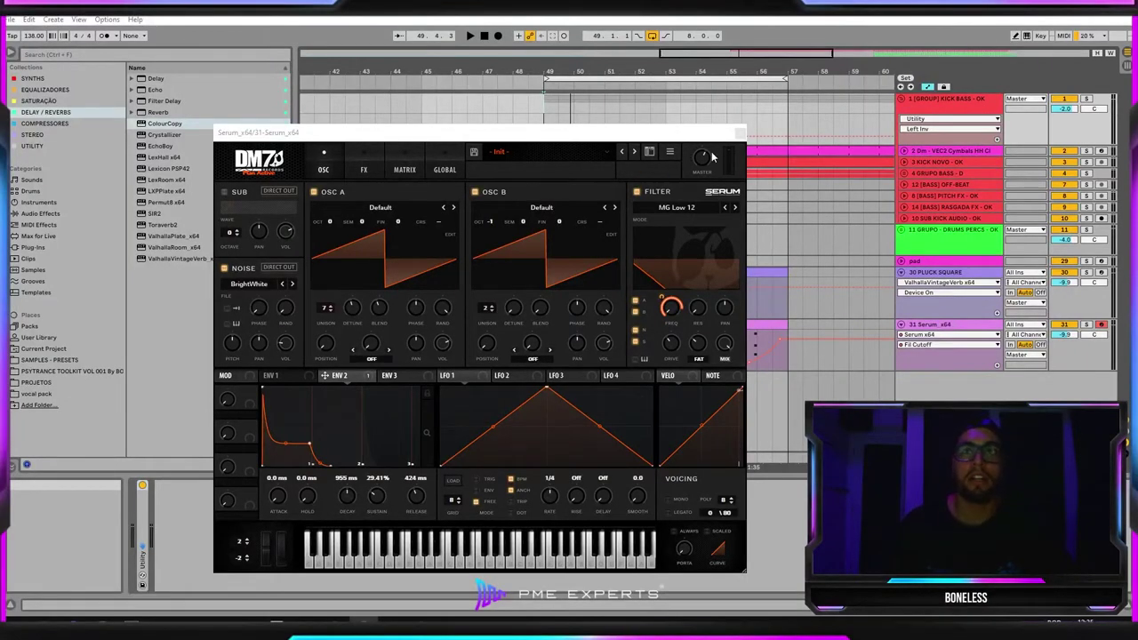
Step: Close the Serum window, solo the PLUCK SQUARE track and play it from bar 49
left_click(739, 133)
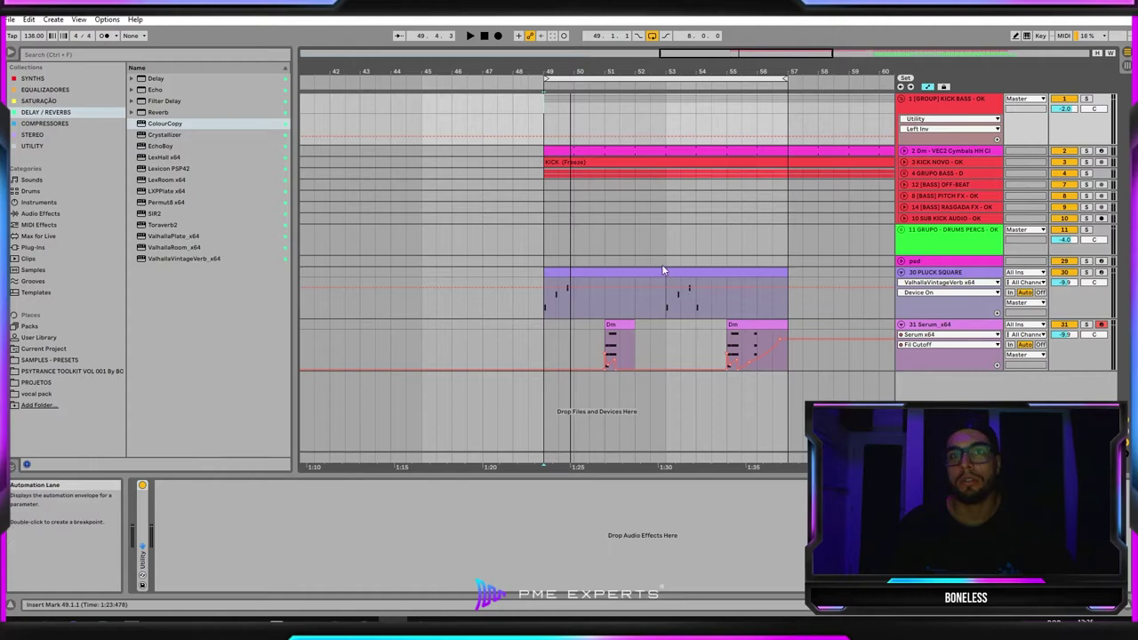
left_click(627, 271)
left_click(1066, 293)
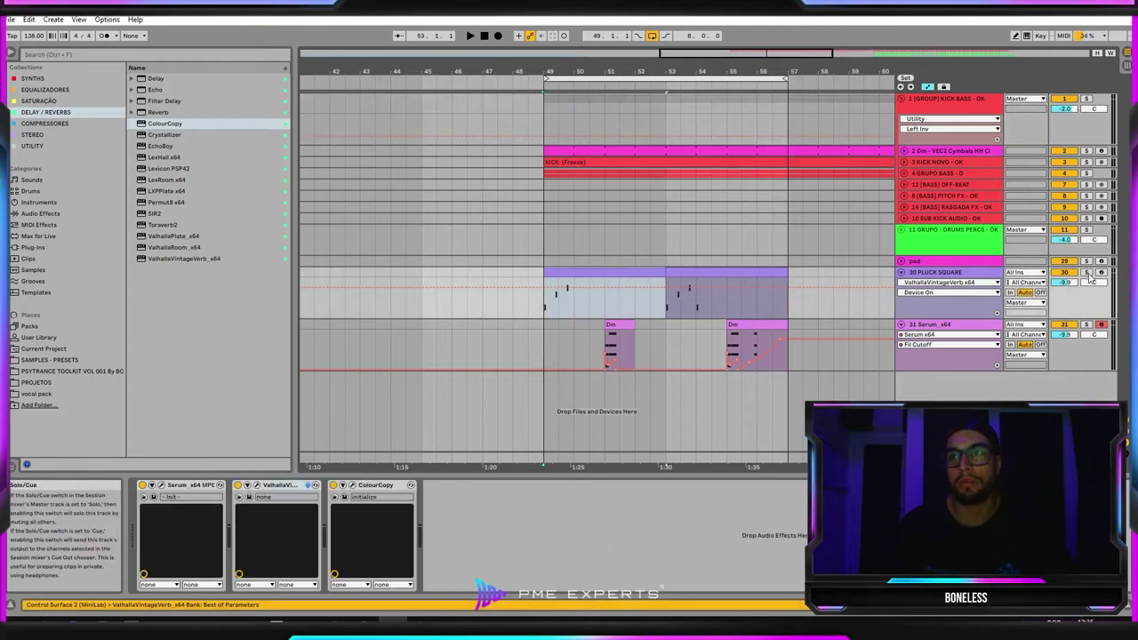
left_click(1085, 272)
key("space")
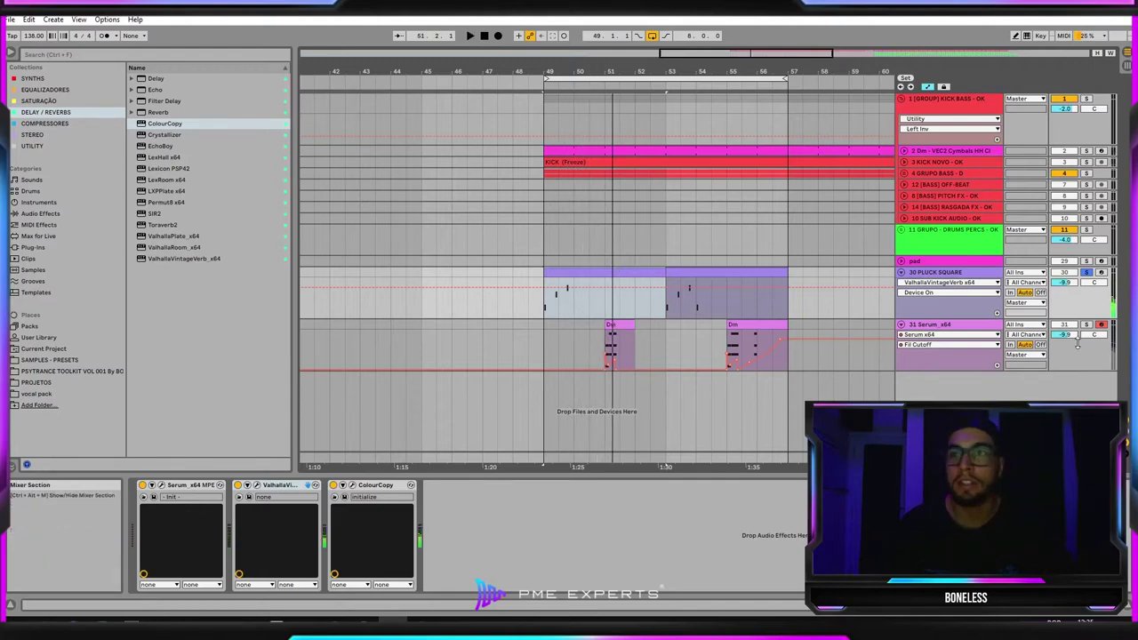
Step: Solo the Serum_x64 track and examine both chords inside its Dm clip at bar 51
left_click(997, 329)
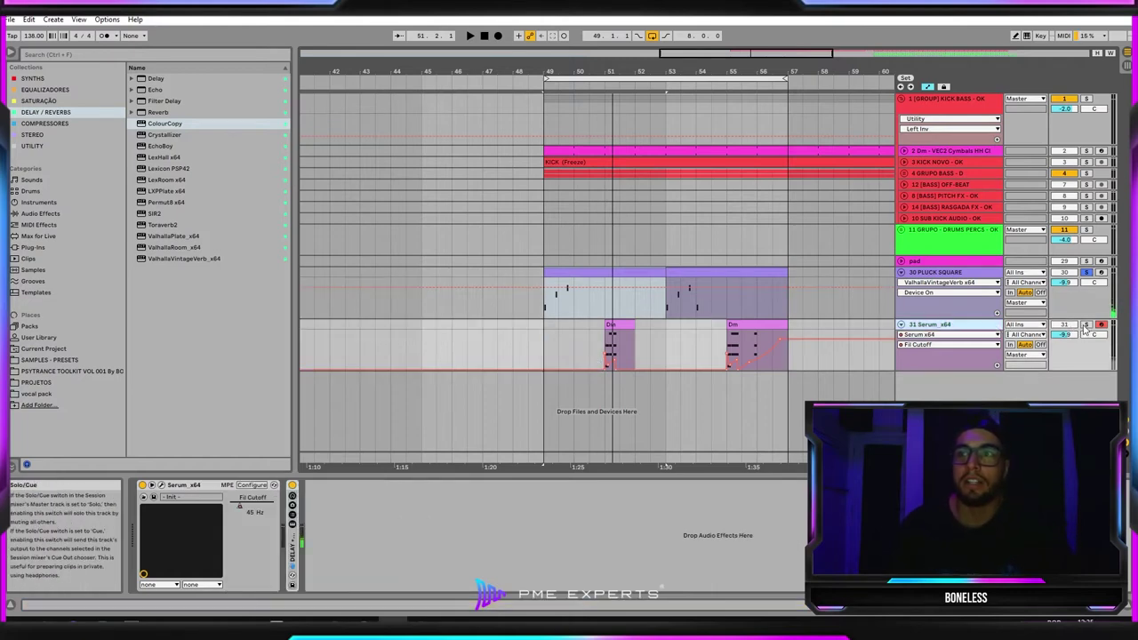
double_click(623, 332)
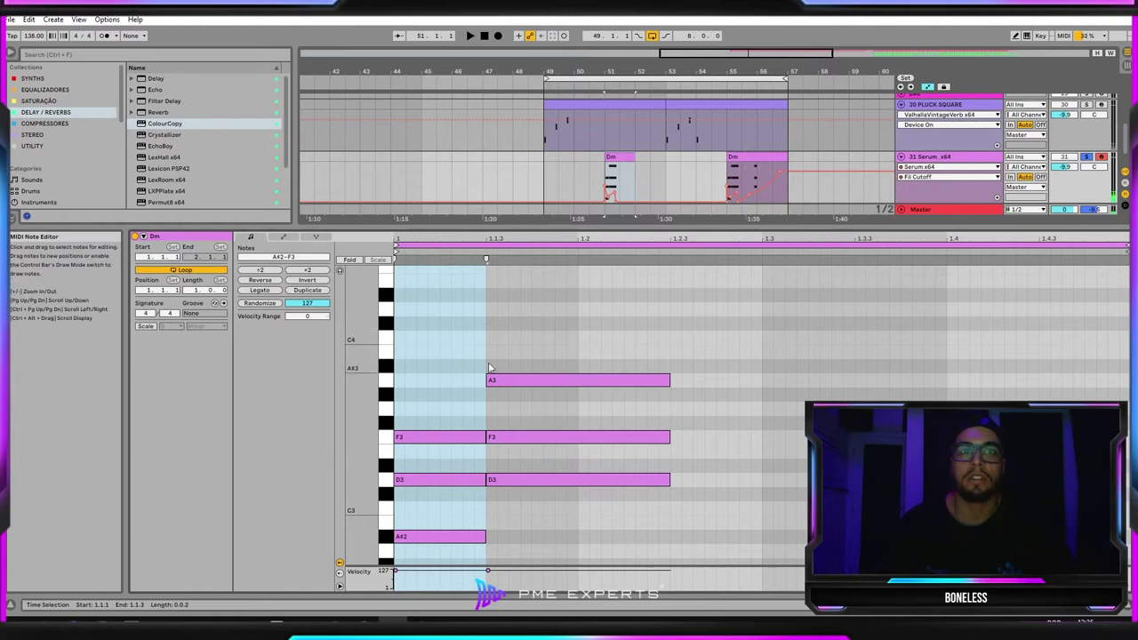
left_click_drag(451, 363, 431, 552)
left_click_drag(562, 341, 579, 496)
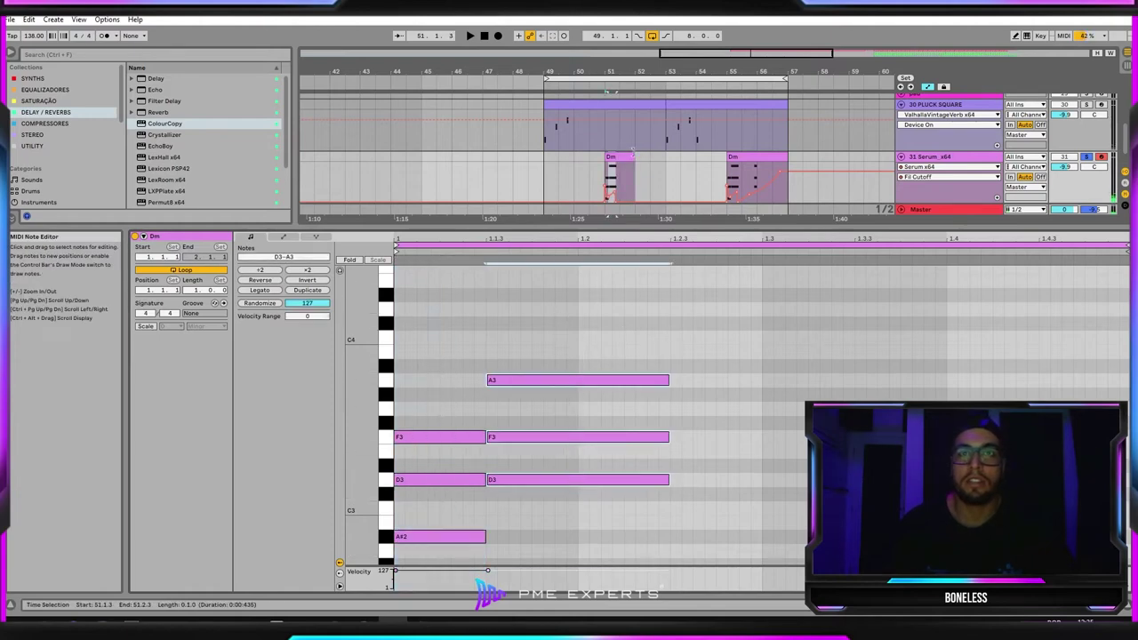
left_click(612, 158)
Step: Inspect the Serum_x64 track's devices, its clips between bars 49 and 57, and the current Serum patch
left_click(944, 159)
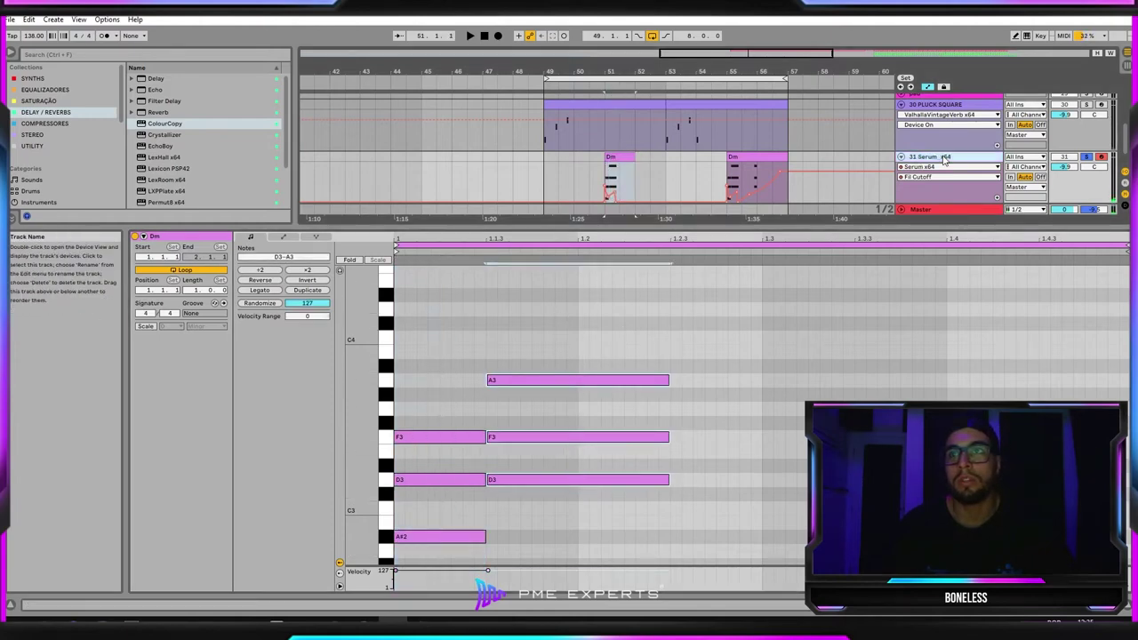
double_click(944, 160)
left_click_drag(649, 71, 513, 71)
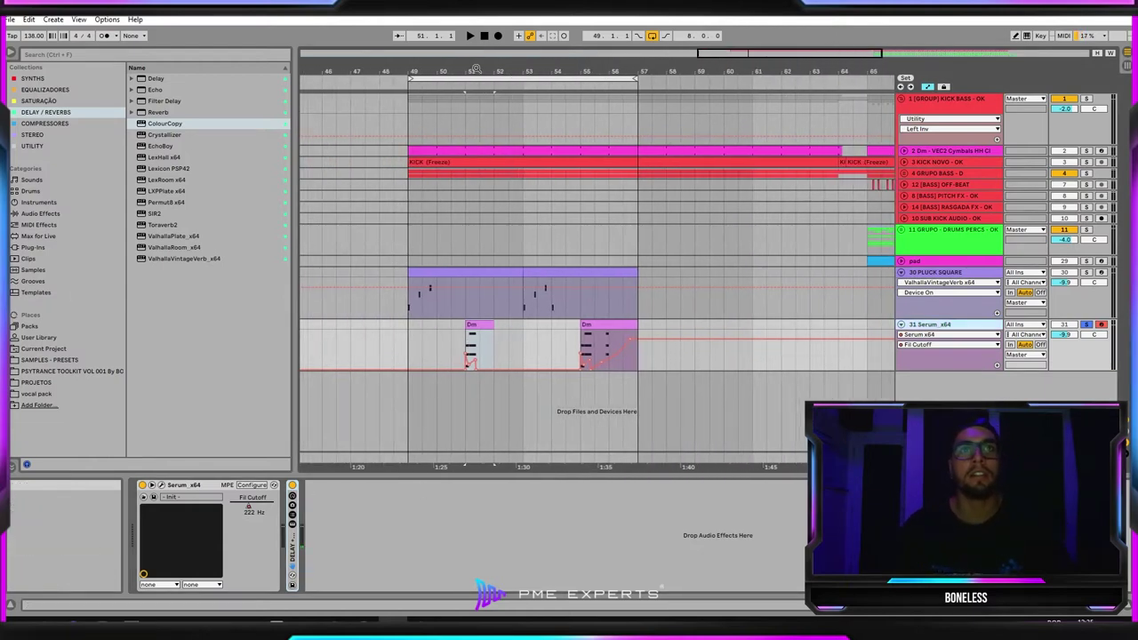
double_click(475, 69)
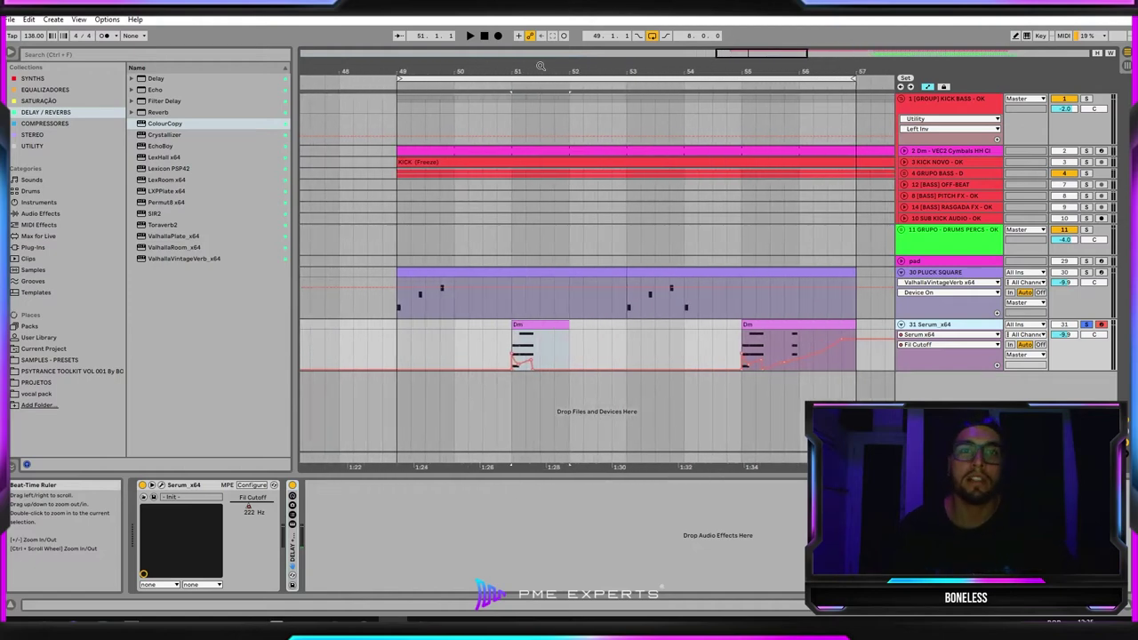
left_click_drag(714, 66, 680, 56)
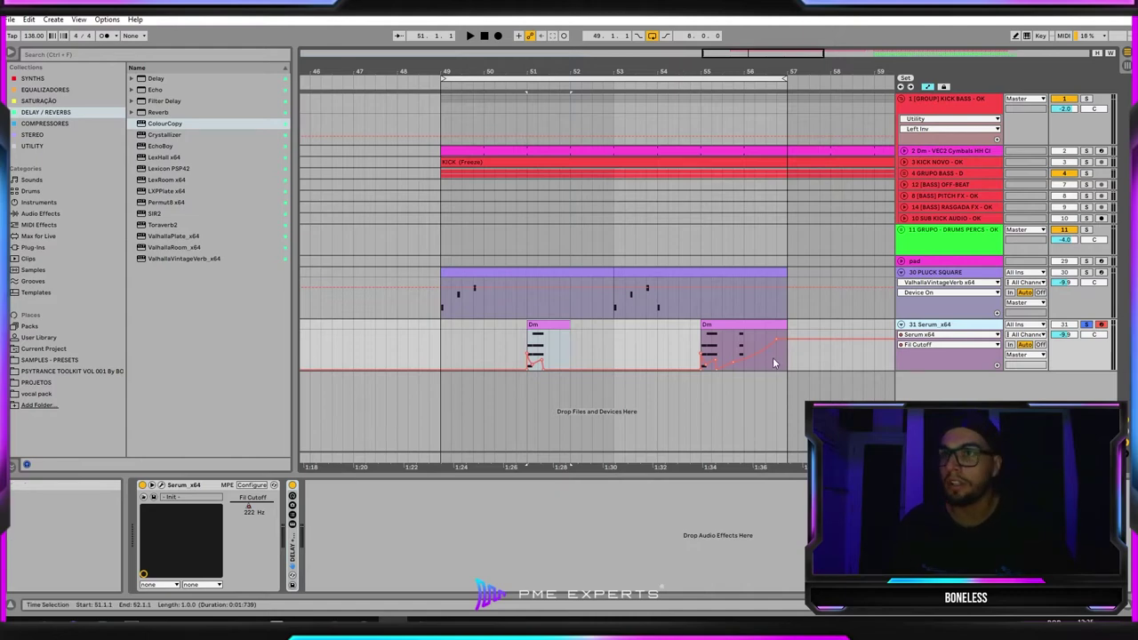
left_click(161, 485)
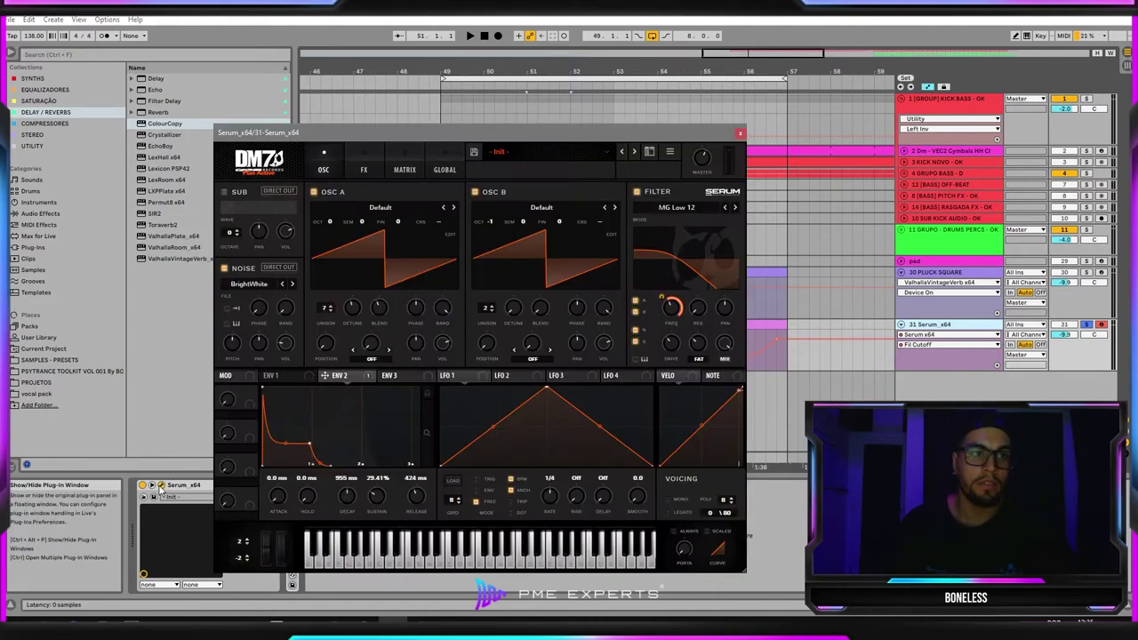
left_click(739, 133)
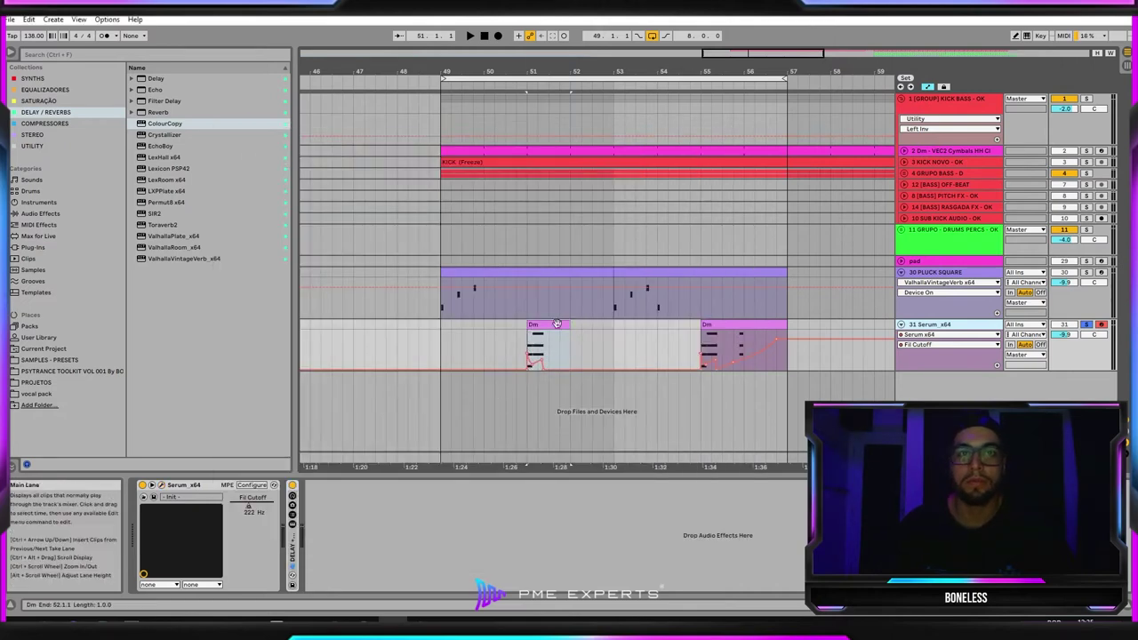
Step: Play the Dm clip soloed, then unsolo it and play all tracks from just before bar 49 while checking the automation
key("space")
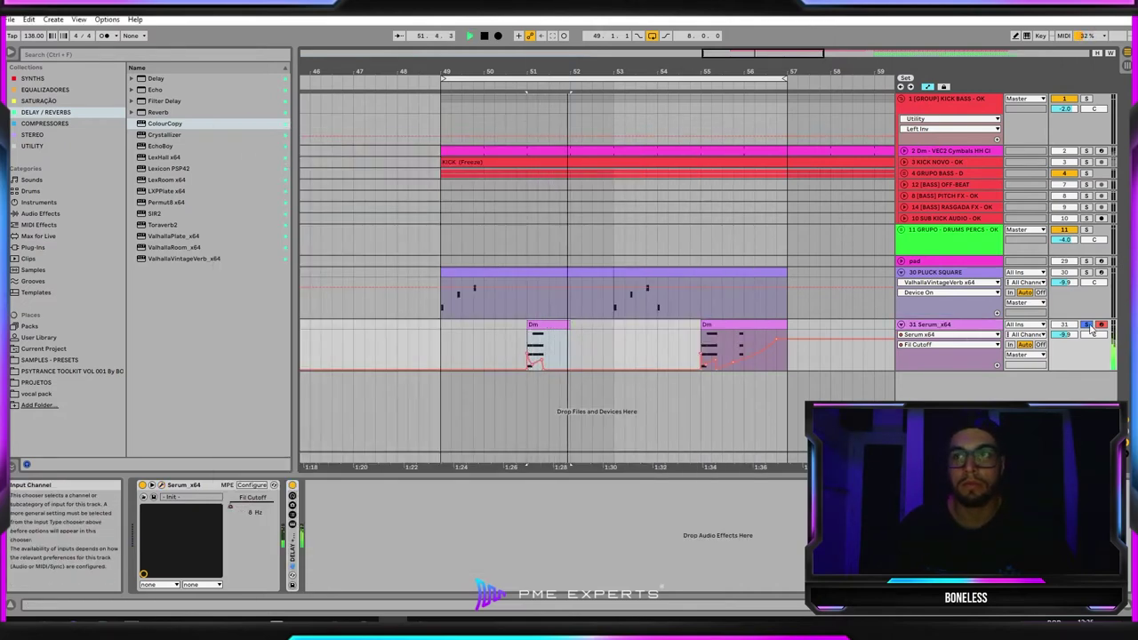
left_click(422, 279)
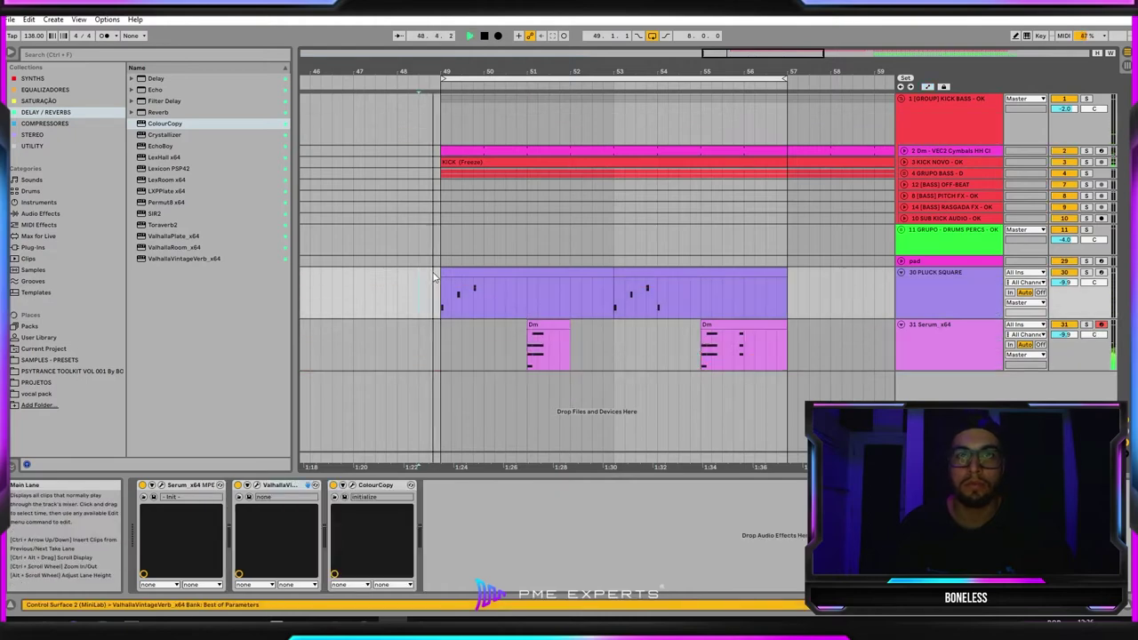
key("a")
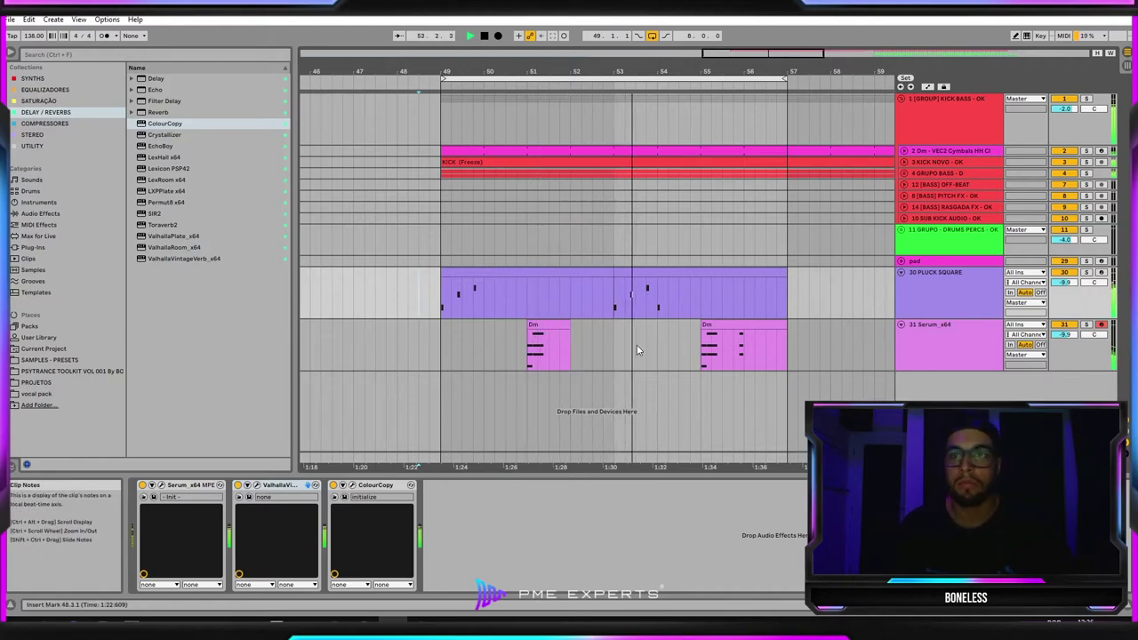
key("a")
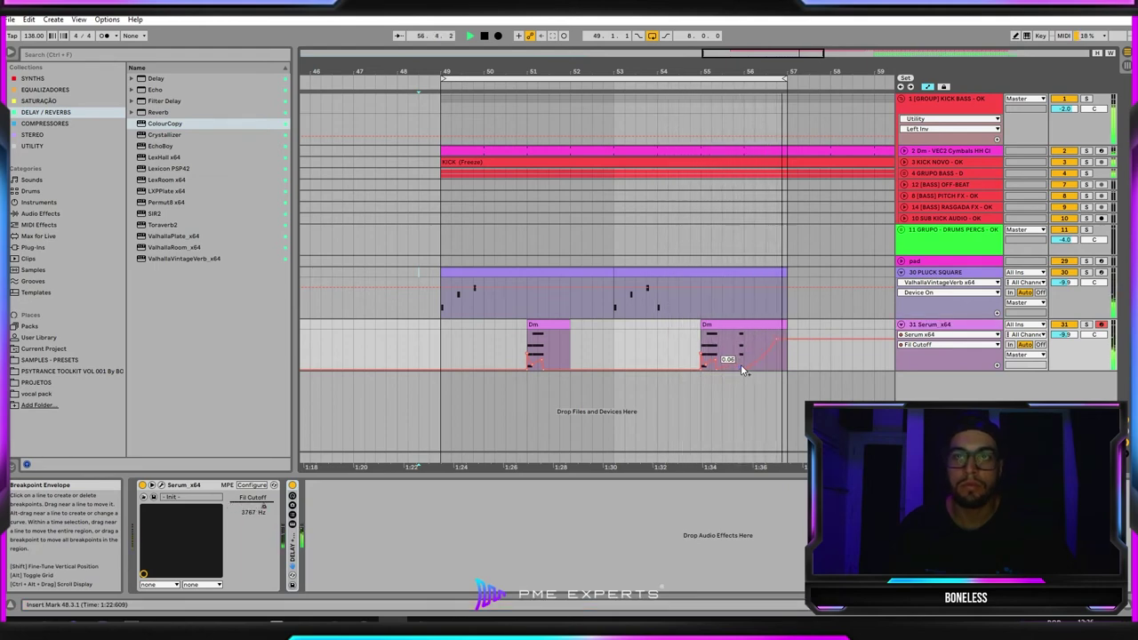
key("space")
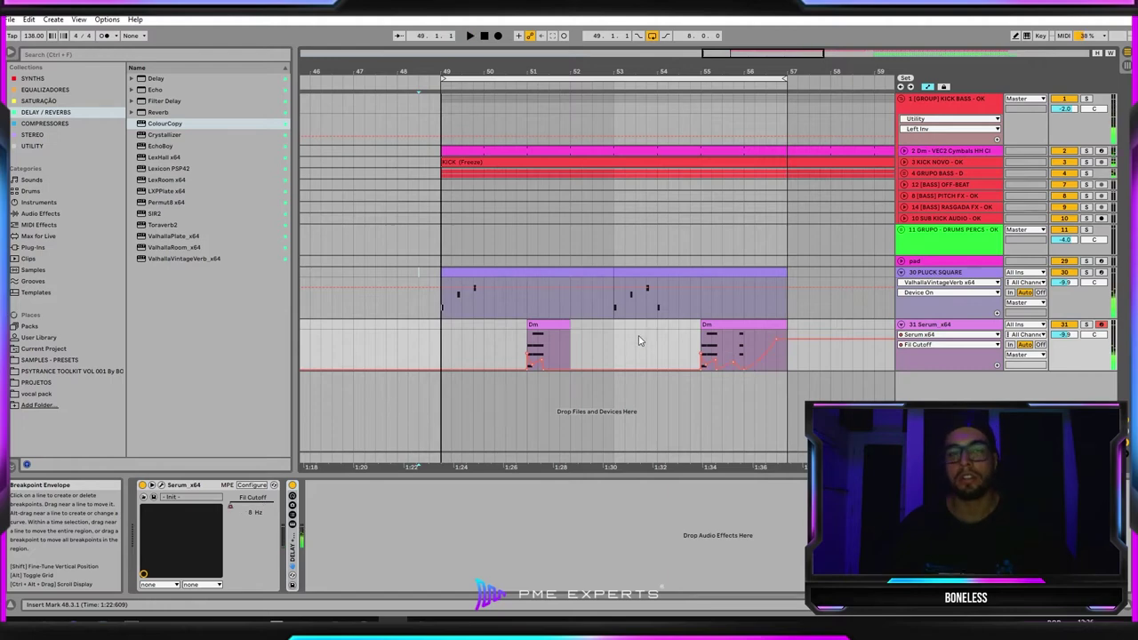
Step: Select the second PLUCK SQUARE clip at bar 53 and hide the automation in the arrangement
left_click(712, 347)
left_click(683, 271)
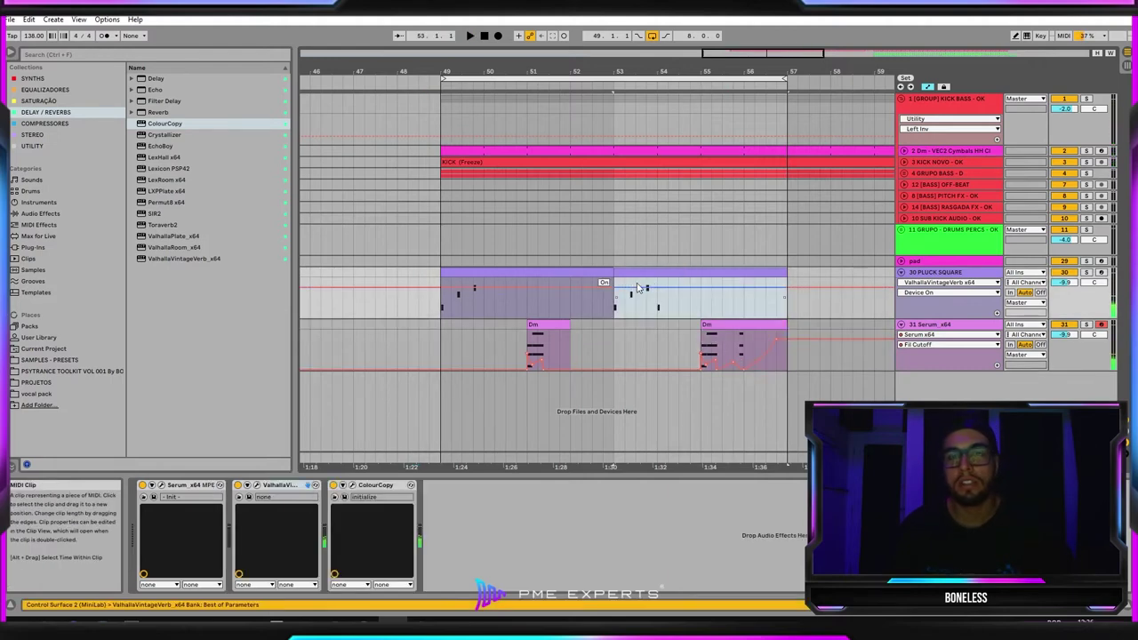
key("a")
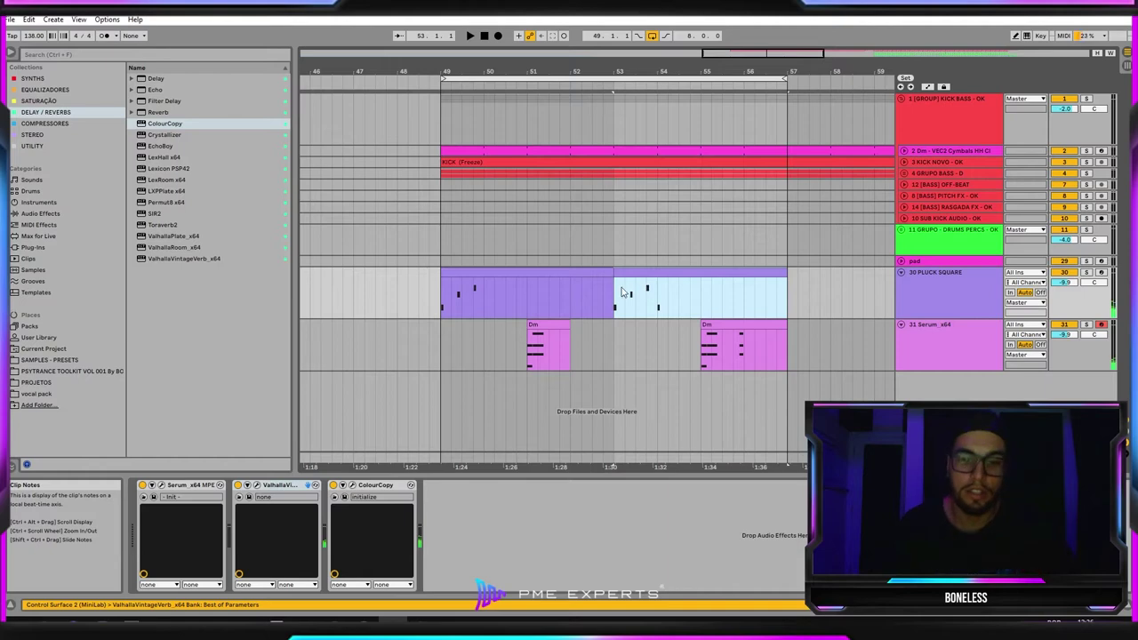
Step: Loop the start of the Serum_x64 track's Dm clip at bar 51, with a loop length of 0.1.3
left_click(925, 331)
left_click(549, 324)
key("ctrl+l")
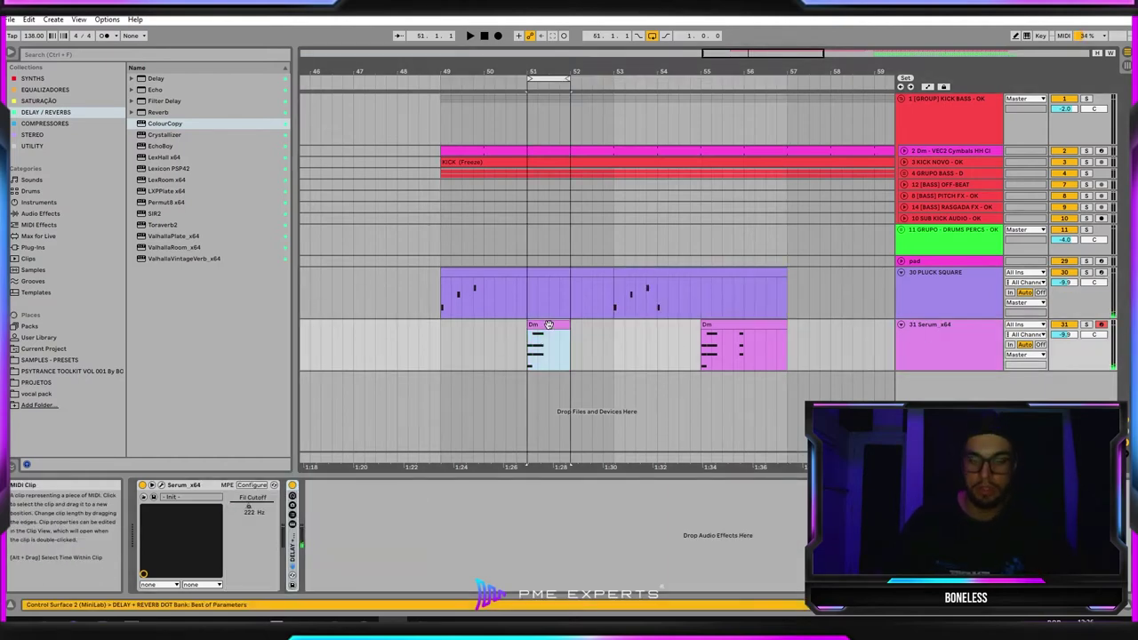
left_click_drag(544, 72, 544, 120)
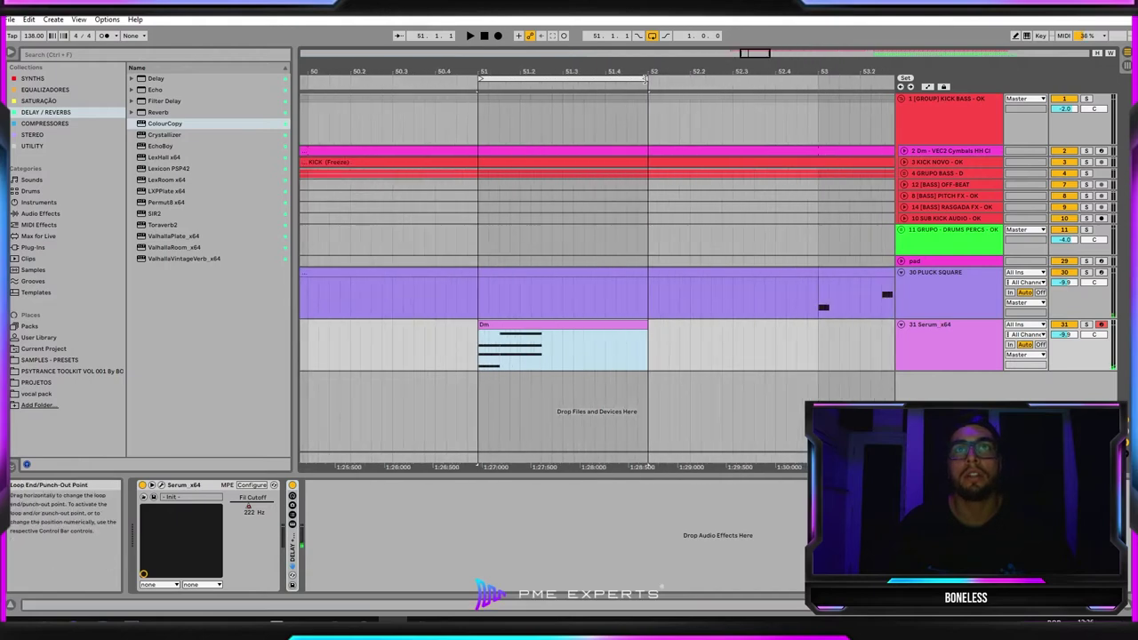
left_click_drag(646, 79, 553, 102)
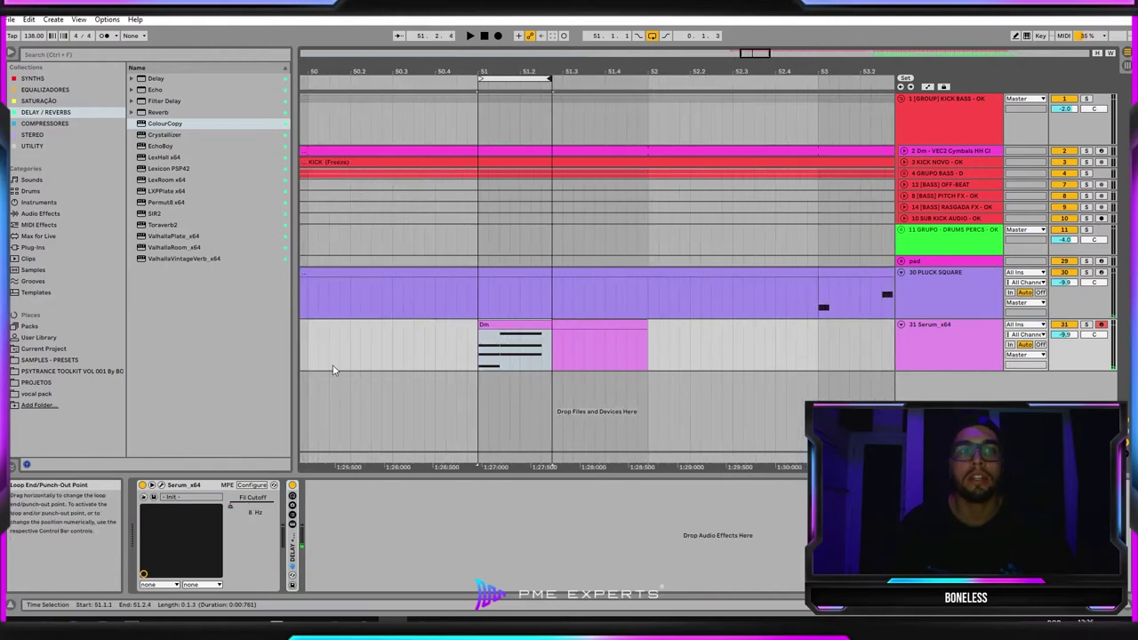
Step: Open the Serum plug-in window clear of the mixer and solo the Serum_x64 track
left_click(153, 484)
left_click_drag(675, 132, 972, 113)
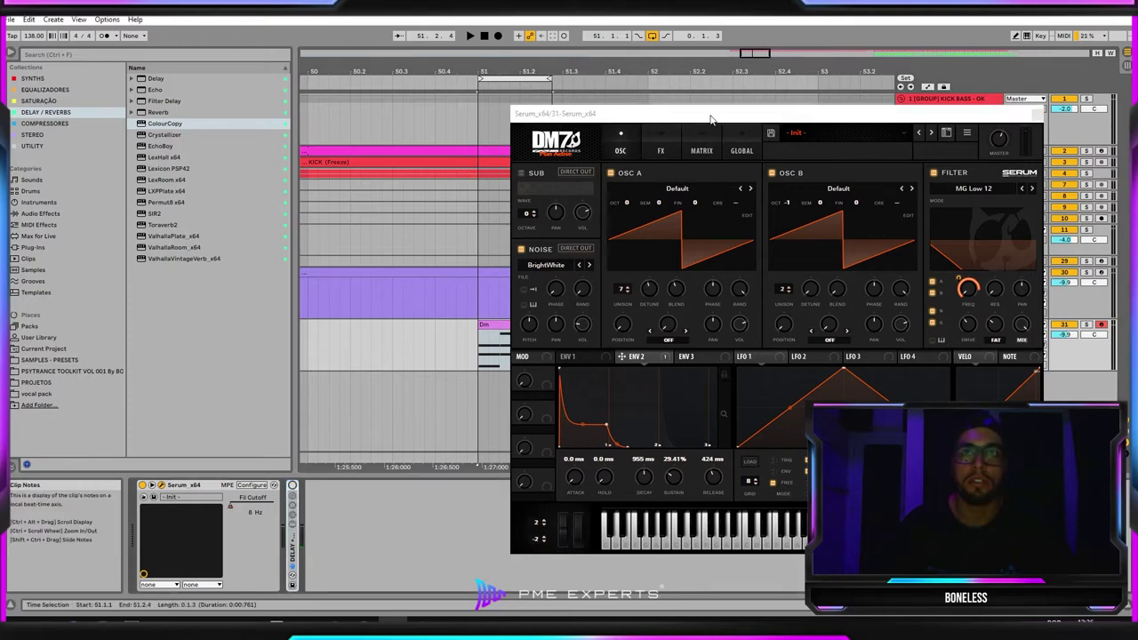
left_click_drag(712, 118, 480, 186)
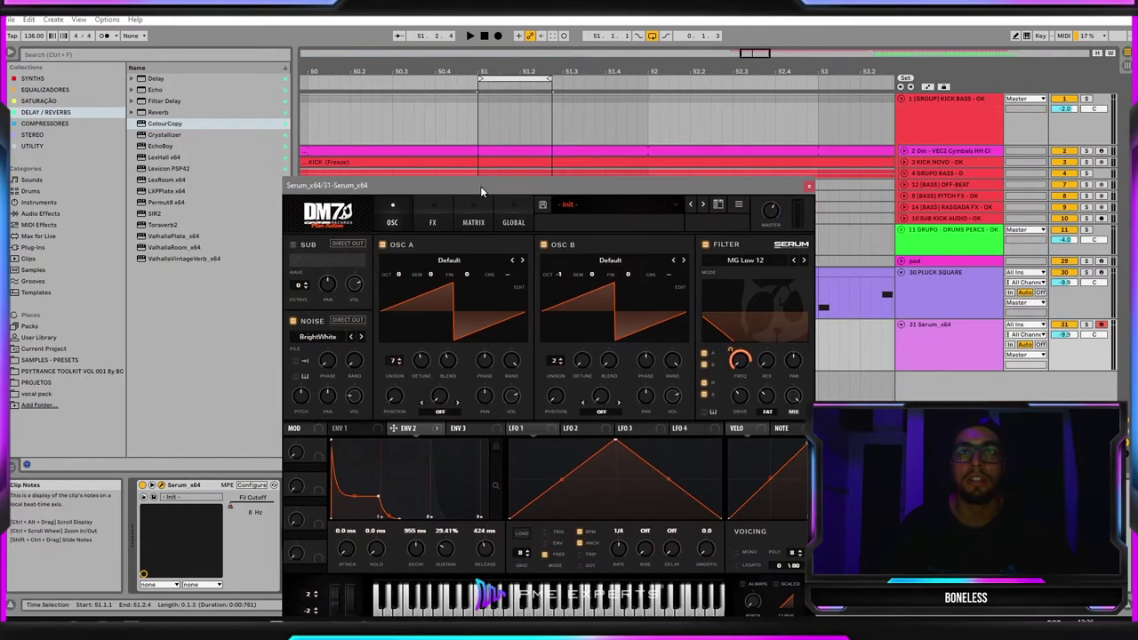
left_click(1087, 326)
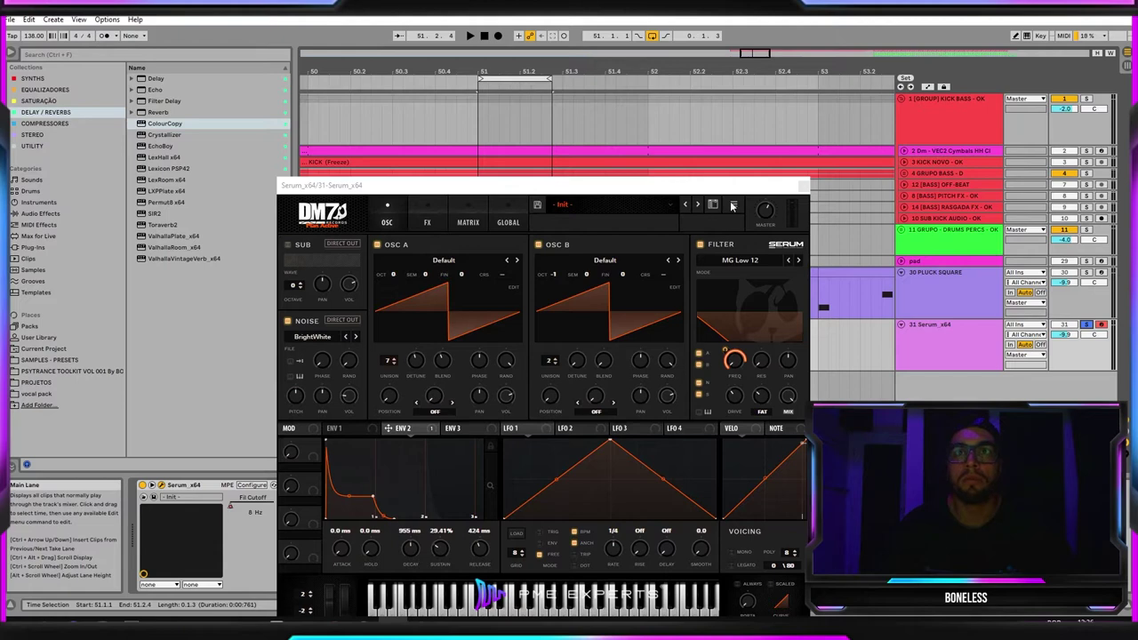
Step: Reset Serum to its Init preset and move the plug-in window away from the device controls
left_click(733, 206)
left_click(760, 244)
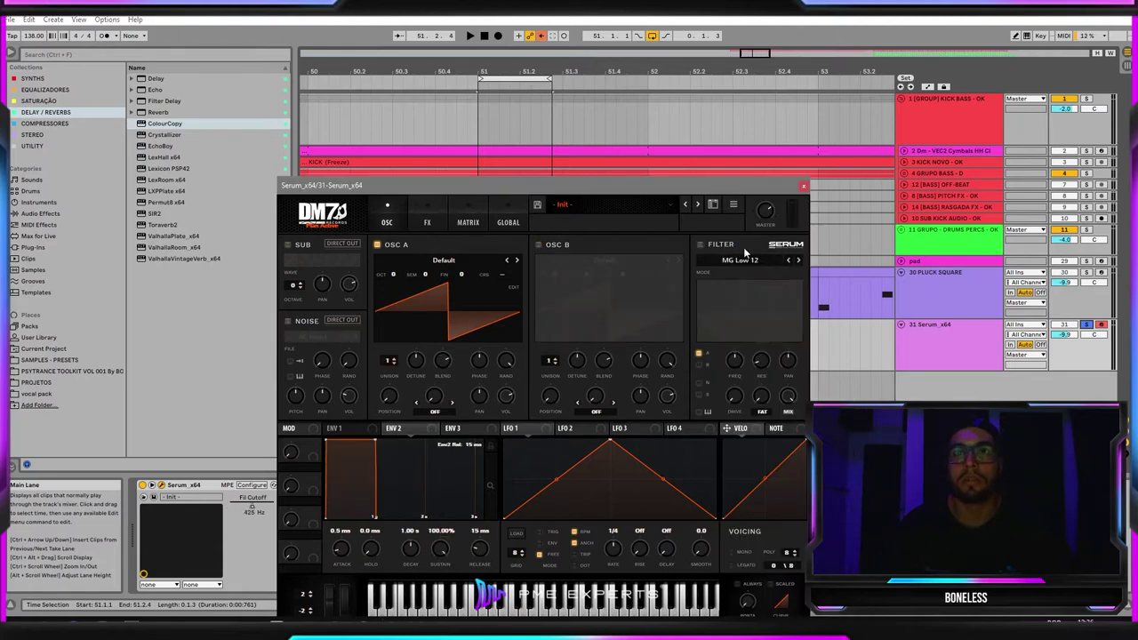
left_click_drag(640, 190, 600, 173)
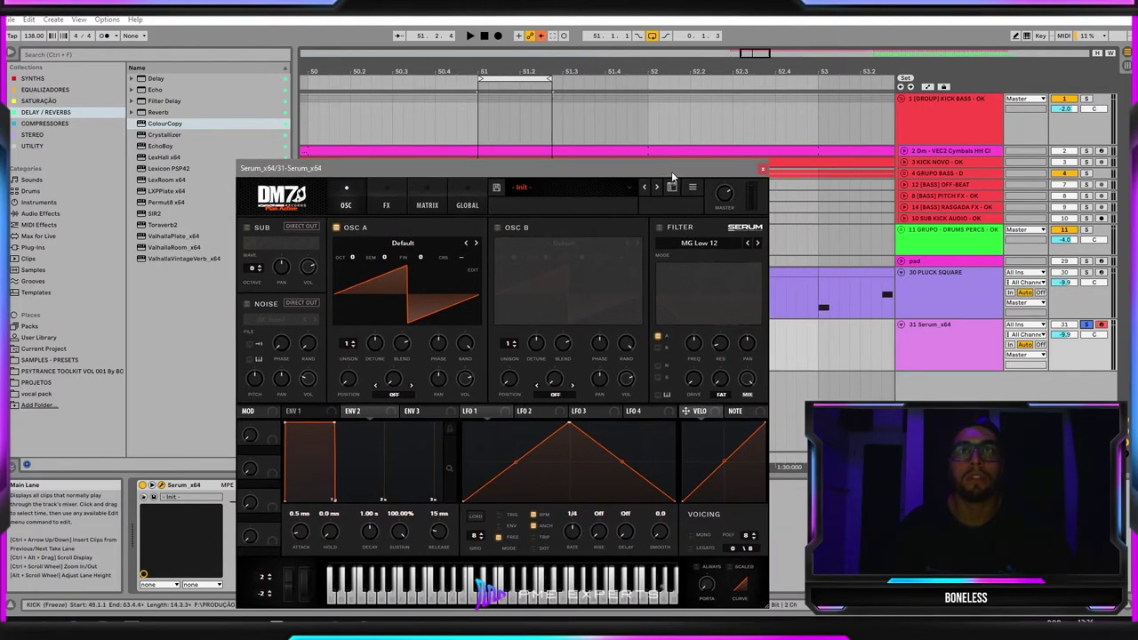
left_click_drag(671, 171, 867, 124)
Step: Hide the plug-in window and delete the Serum_x64 instrument from track 31, keeping its delay and reverb rack
right_click(253, 505)
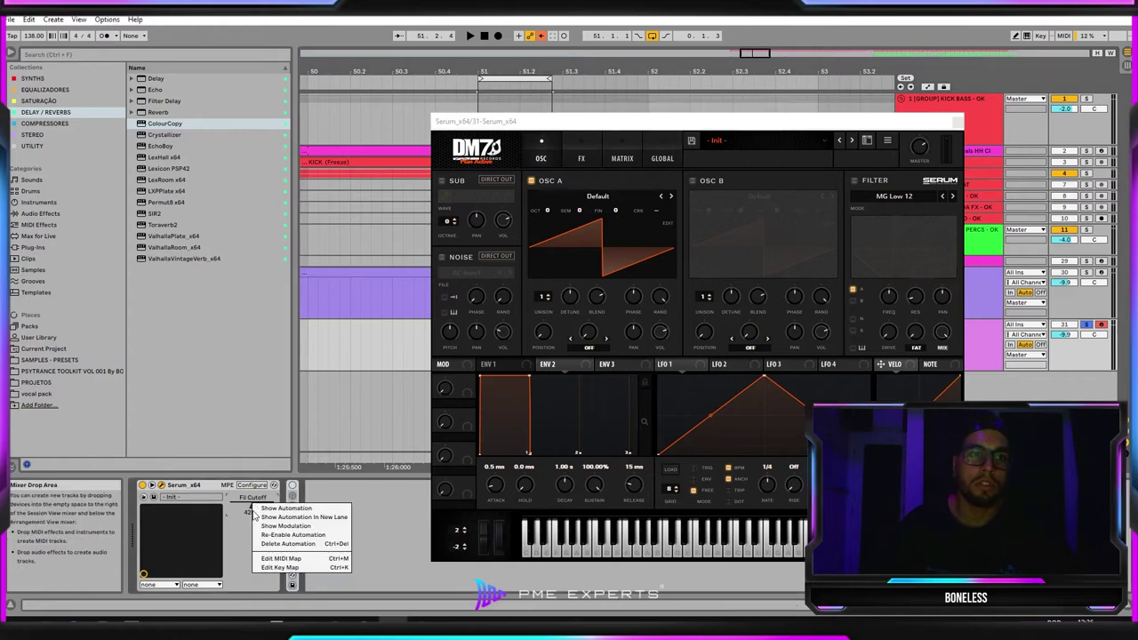
left_click(188, 490)
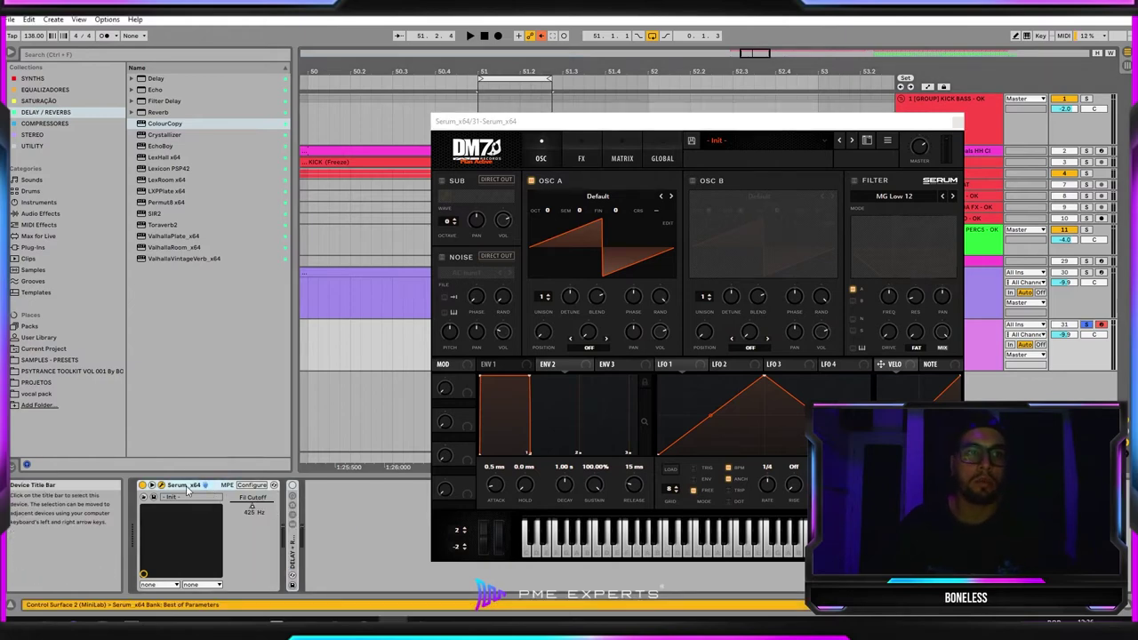
key("ctrl+alt+p")
key("Delete")
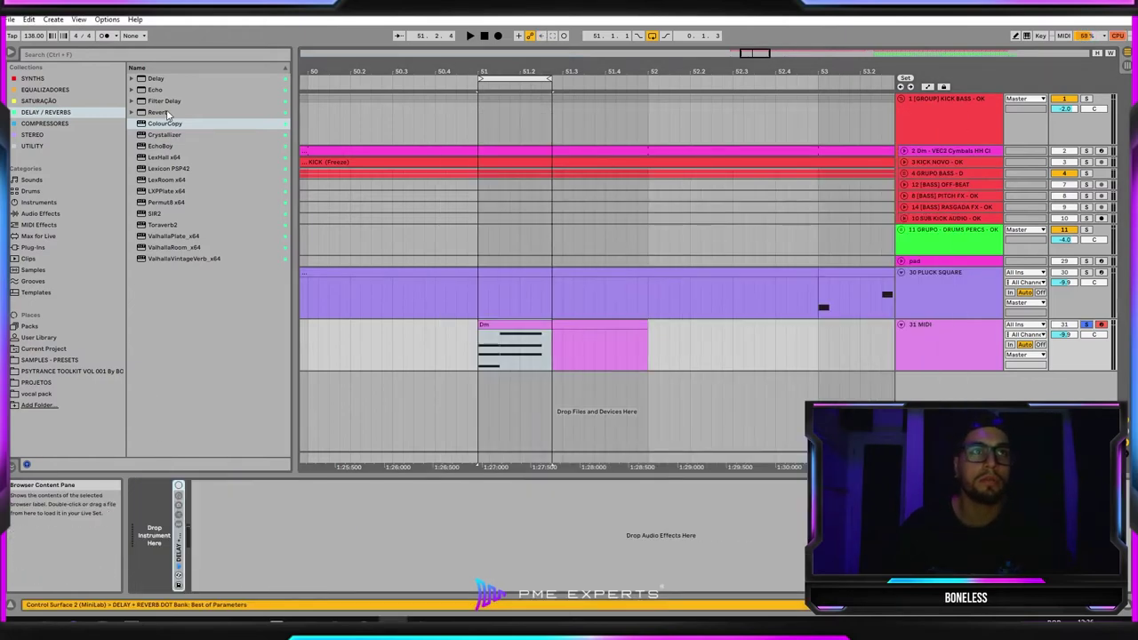
Step: Load Serum_x64 from the SYNTHS collection onto track 31 and place its plug-in window clear of the mixer
left_click(32, 78)
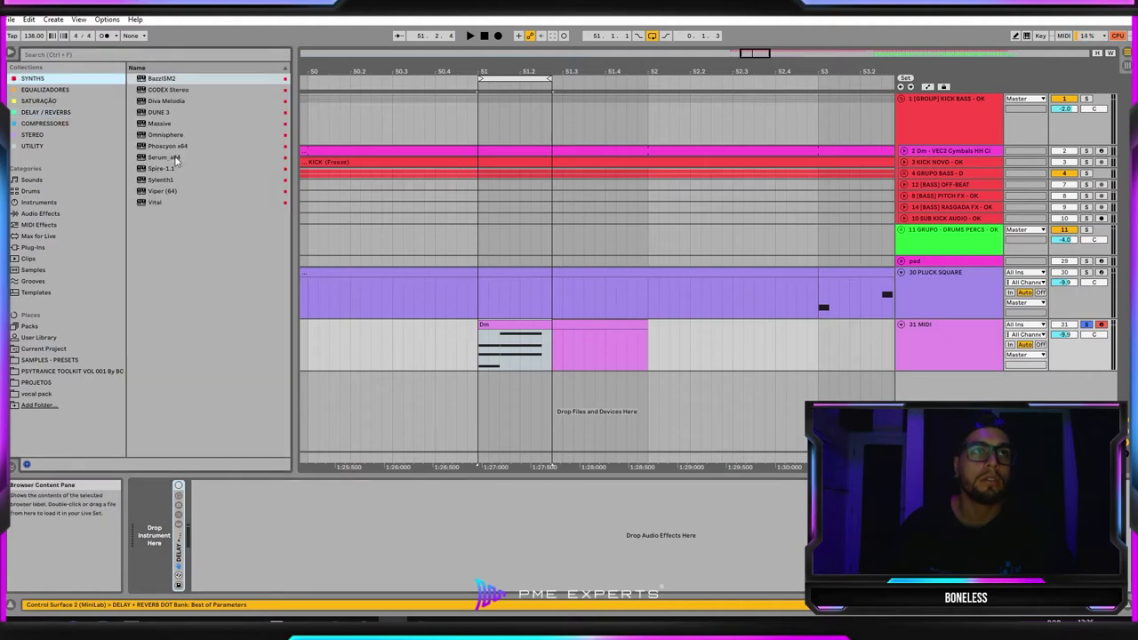
left_click(169, 158)
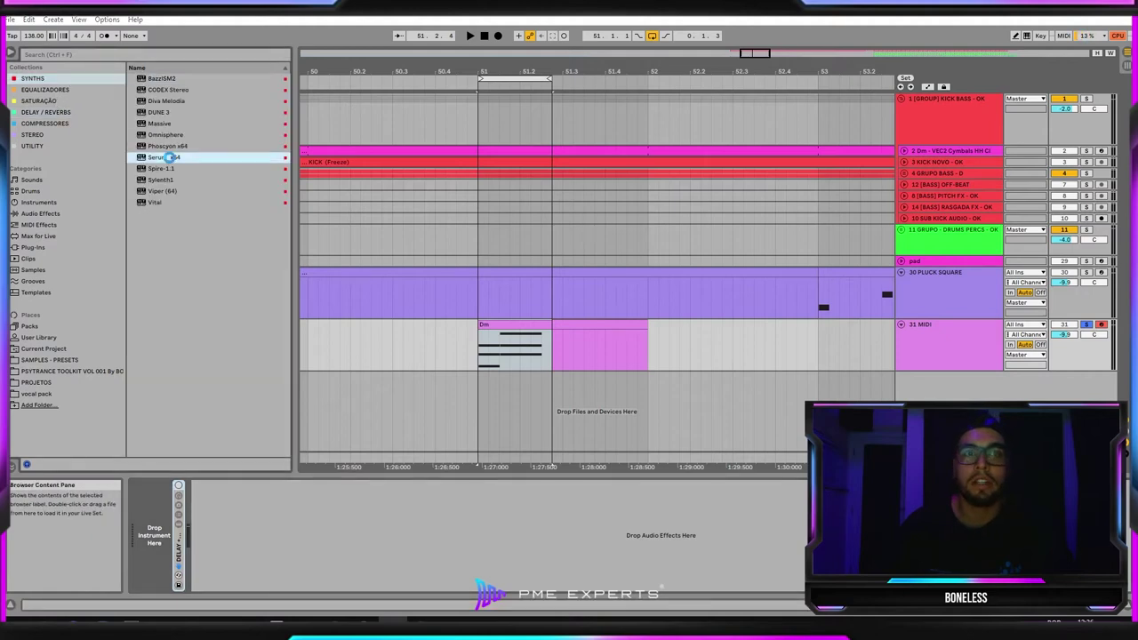
double_click(169, 158)
left_click_drag(580, 132, 360, 143)
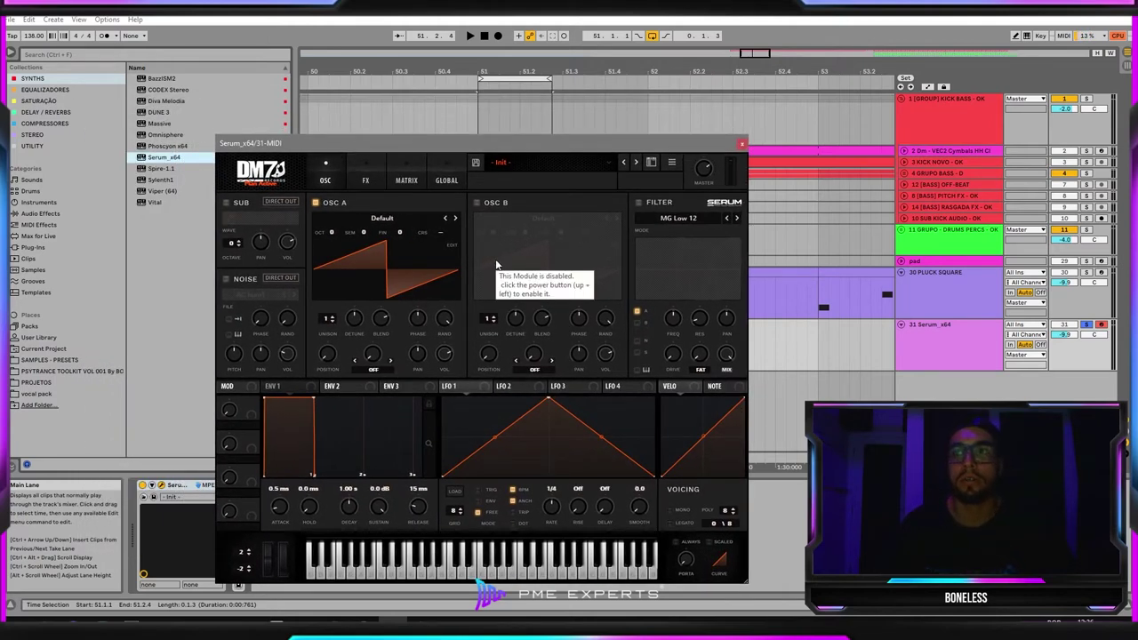
Step: Set oscillator A's unison to 7 voices
left_click(333, 317)
left_click(333, 318)
left_click(334, 318)
left_click(334, 318)
left_click(333, 318)
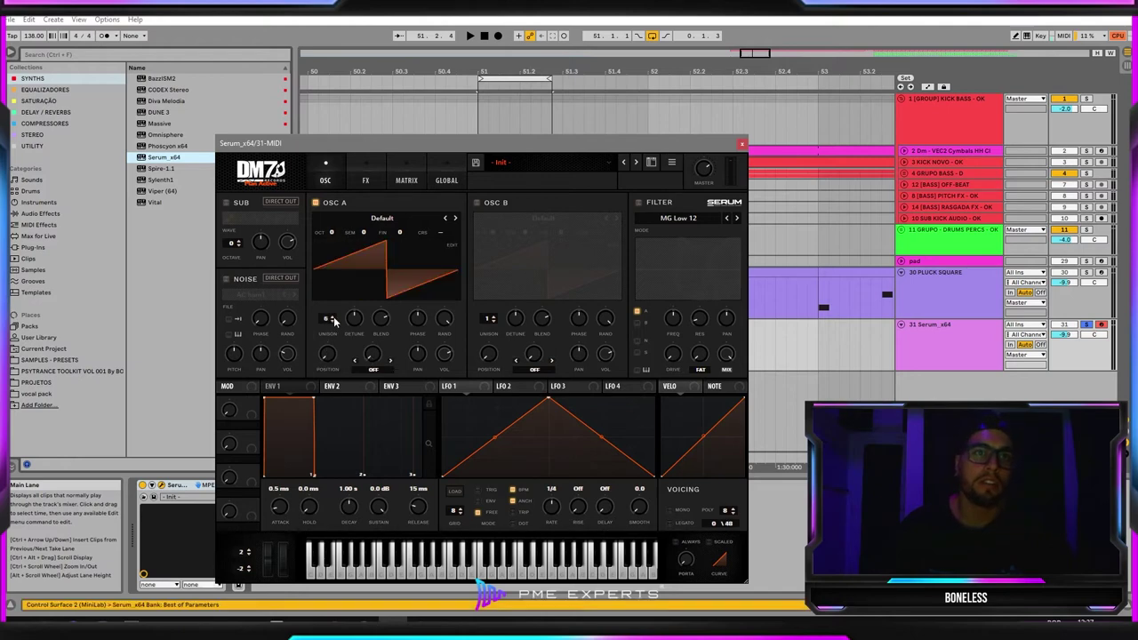
left_click(333, 318)
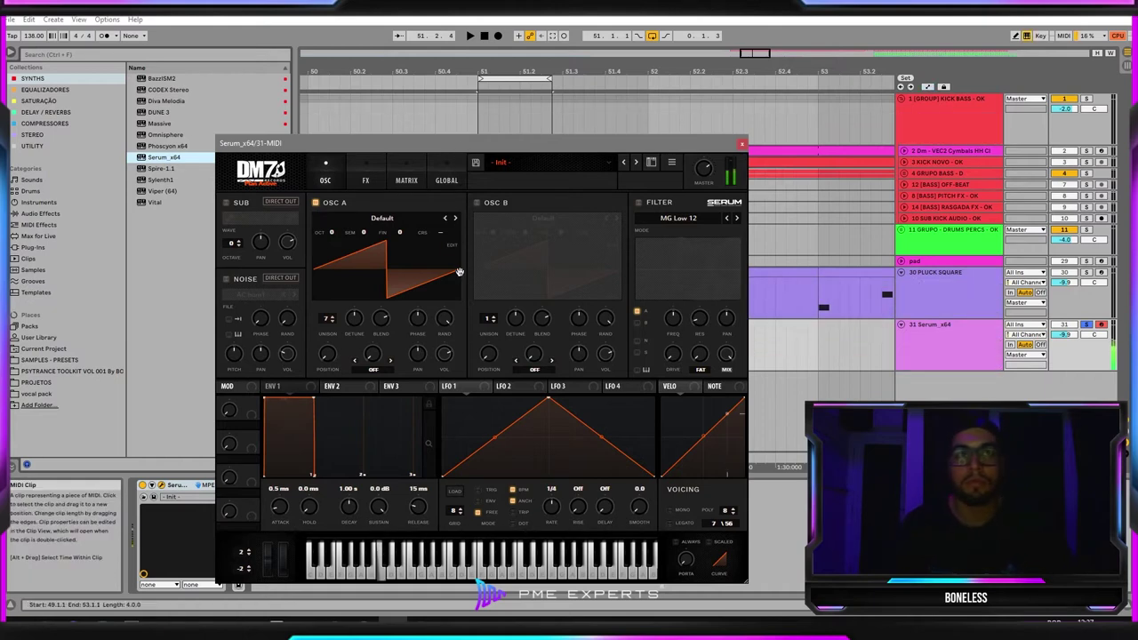
Step: Set oscillator A's octave to -1 while auditioning the loop, and slightly adjust its unison detune
key("space")
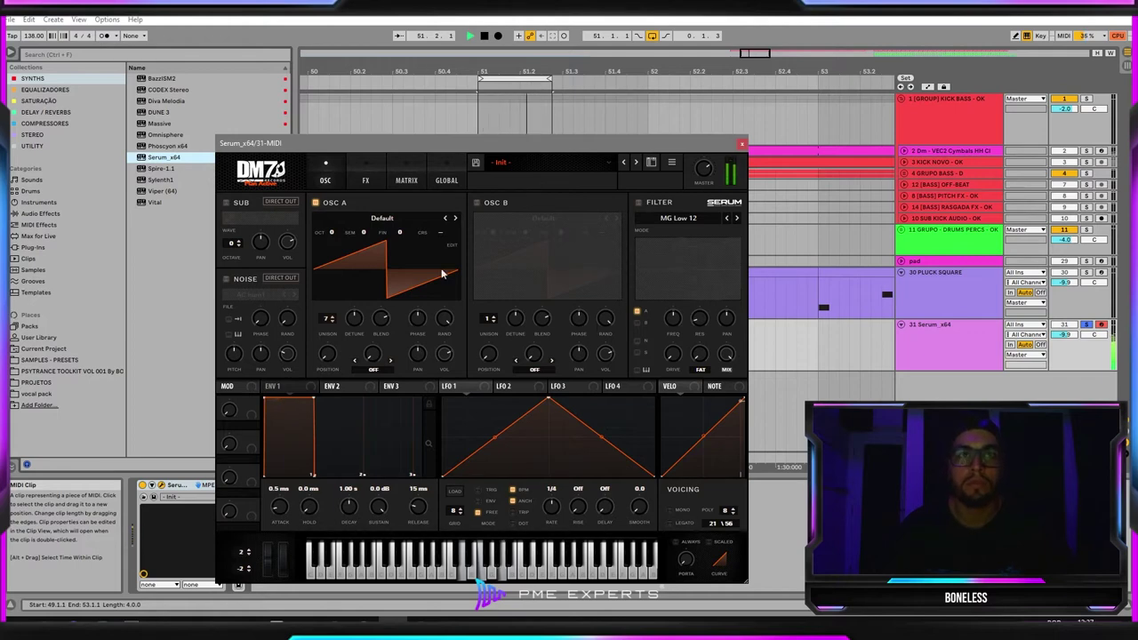
left_click_drag(333, 234, 330, 254)
key("space")
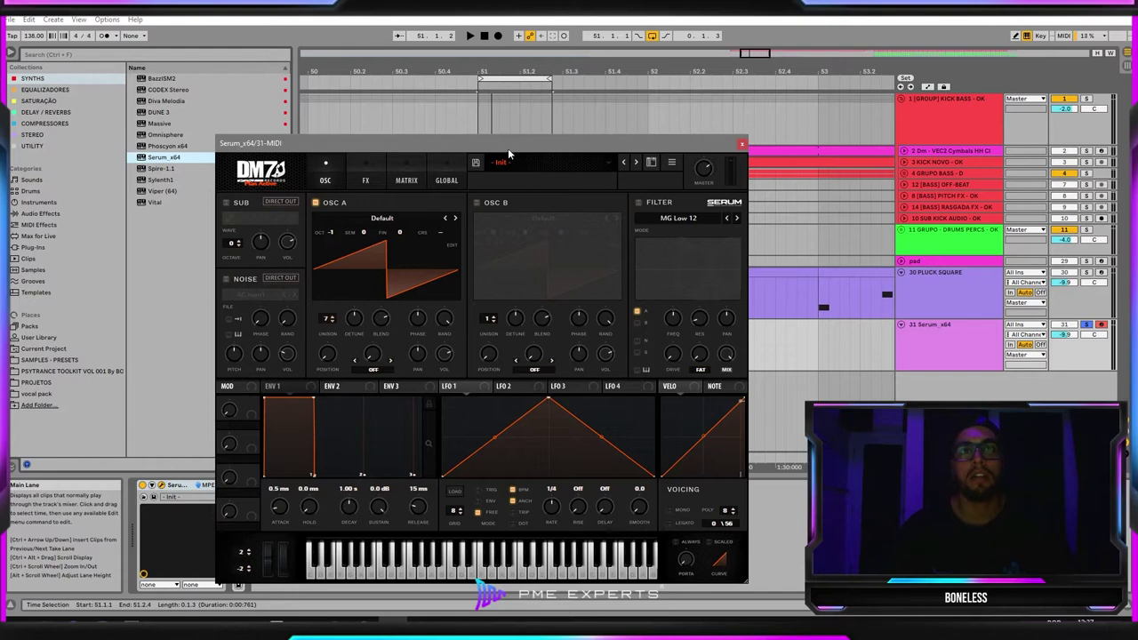
left_click_drag(510, 155, 497, 181)
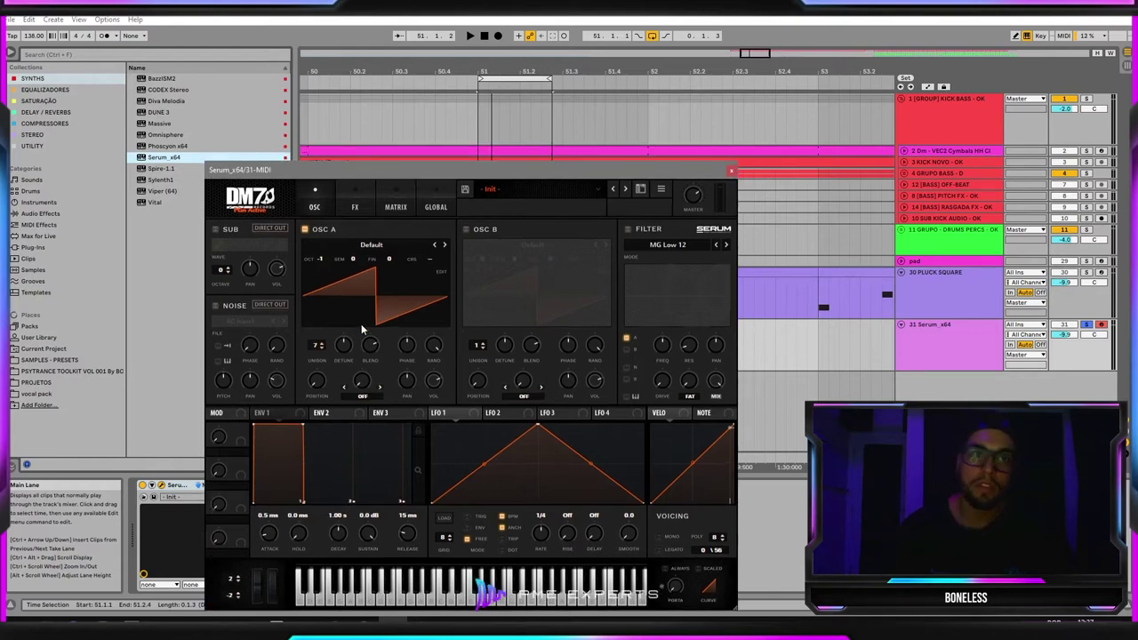
left_click_drag(343, 347, 338, 355)
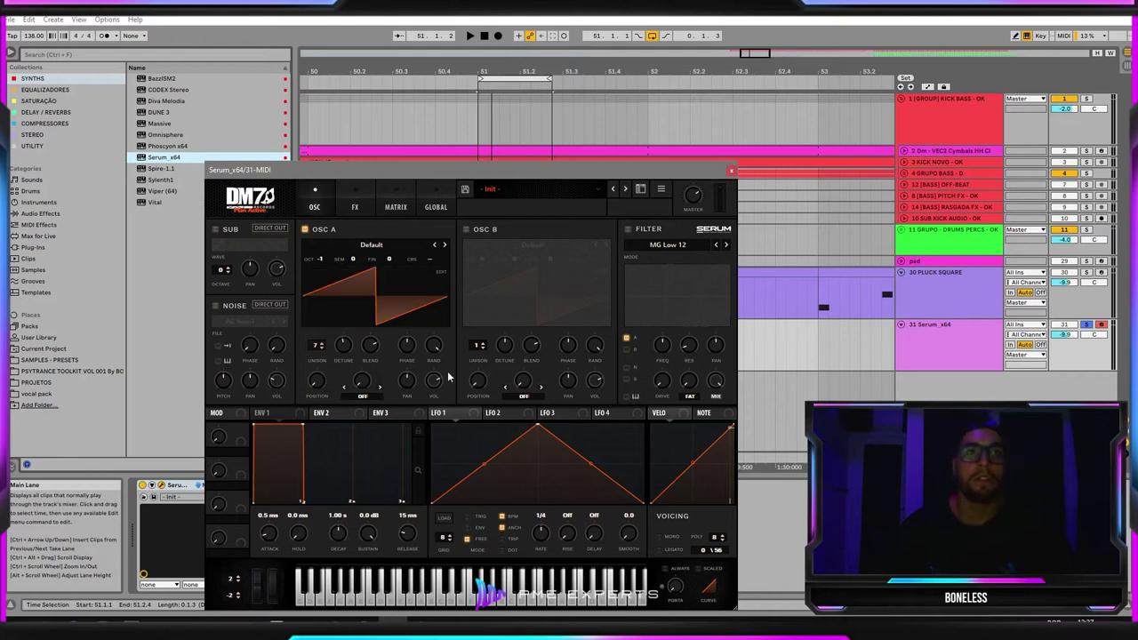
Step: Enable oscillator B at octave -1 with detune and random phase at minimum, and audition the loop
left_click(466, 230)
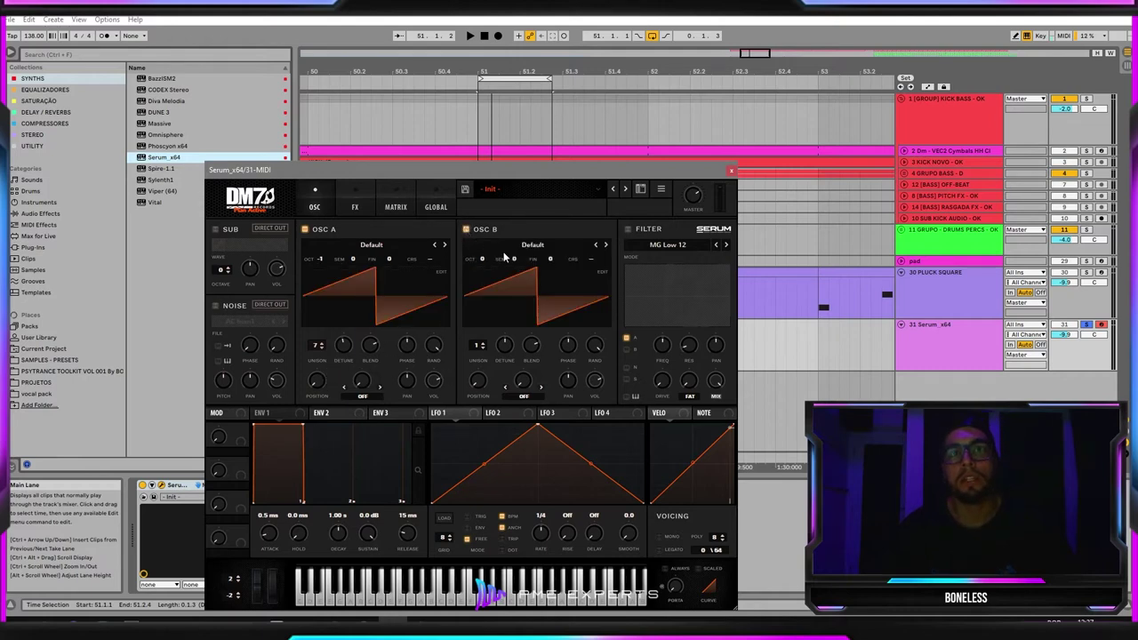
left_click_drag(483, 261, 493, 284)
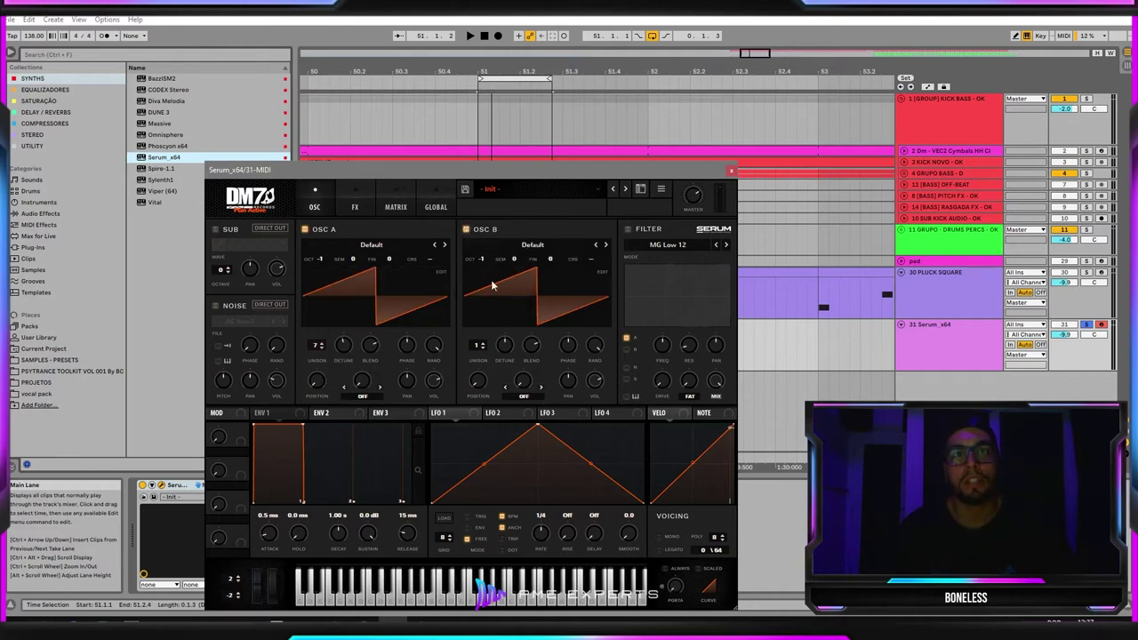
left_click_drag(506, 353, 571, 604)
left_click_drag(599, 348, 609, 499)
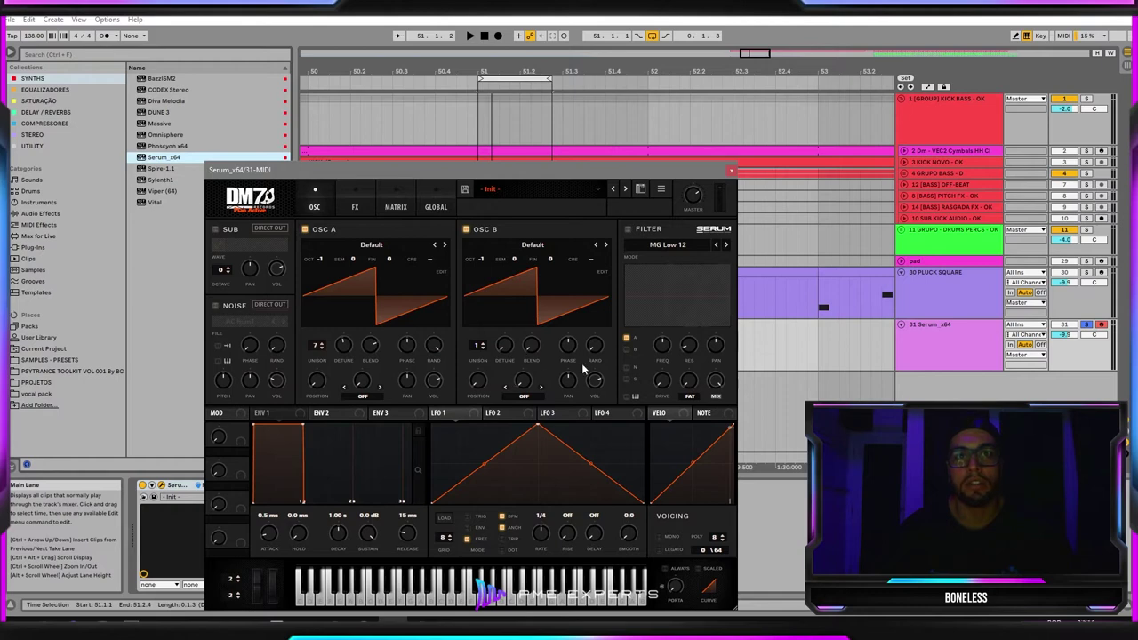
key("space")
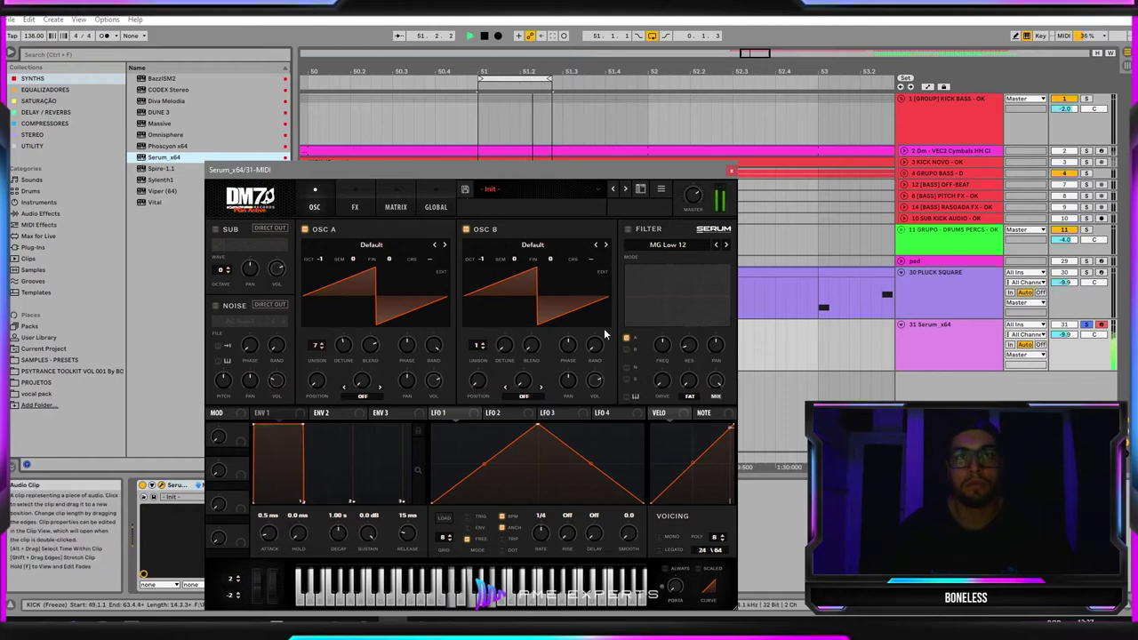
key("space")
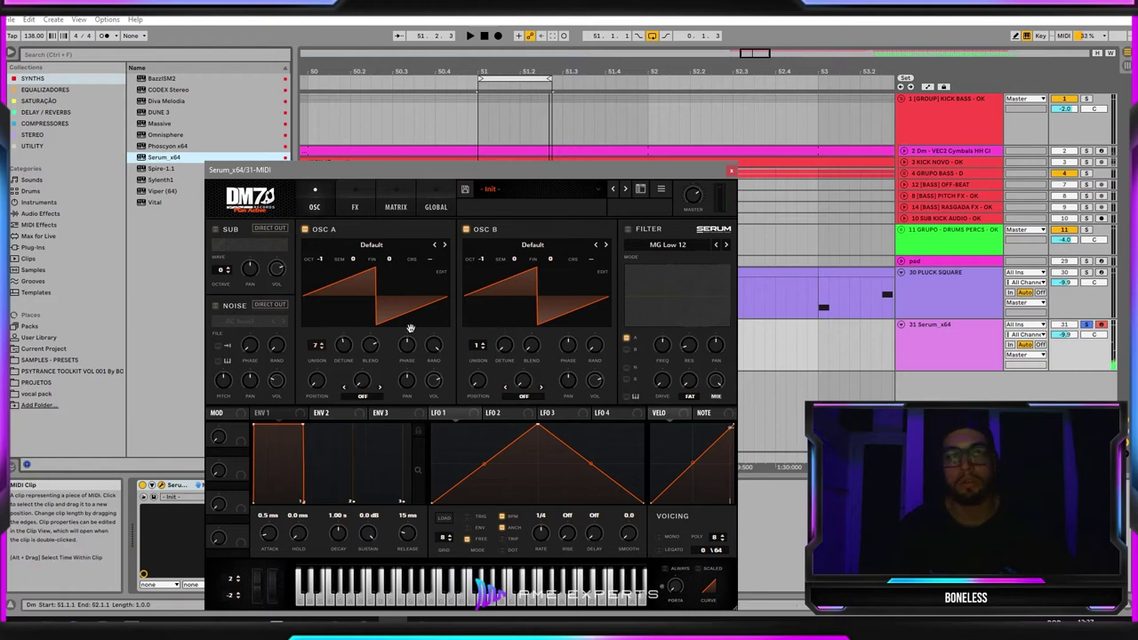
Step: Enable the MG Low 24 filter, assign envelope 2 to its cutoff frequency and lower the cutoff to minimum
left_click(629, 229)
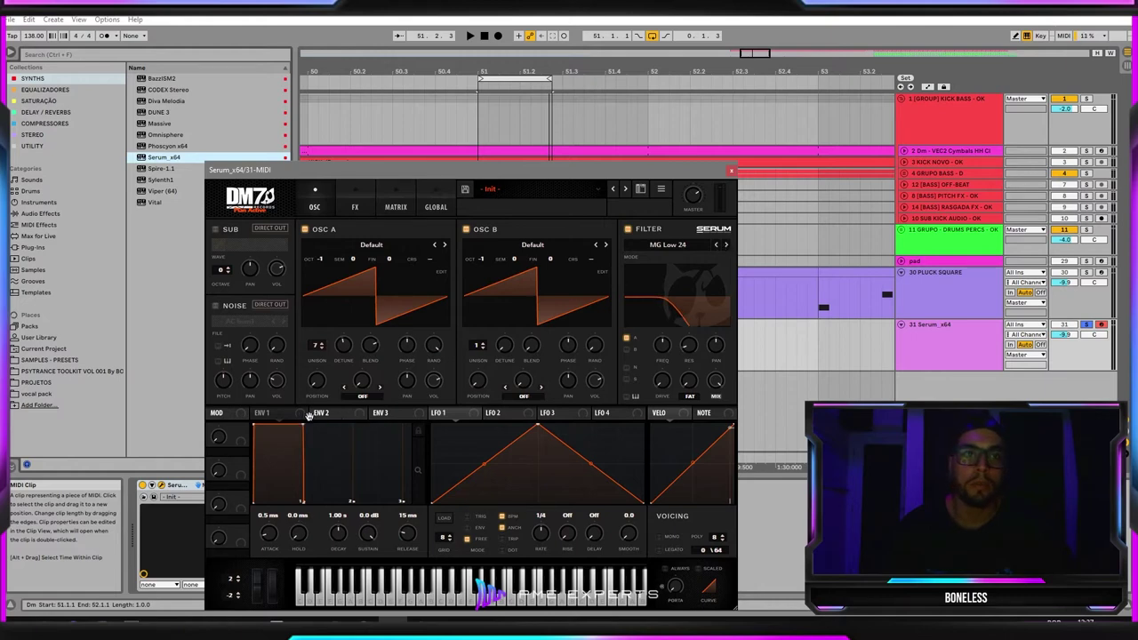
left_click(345, 415)
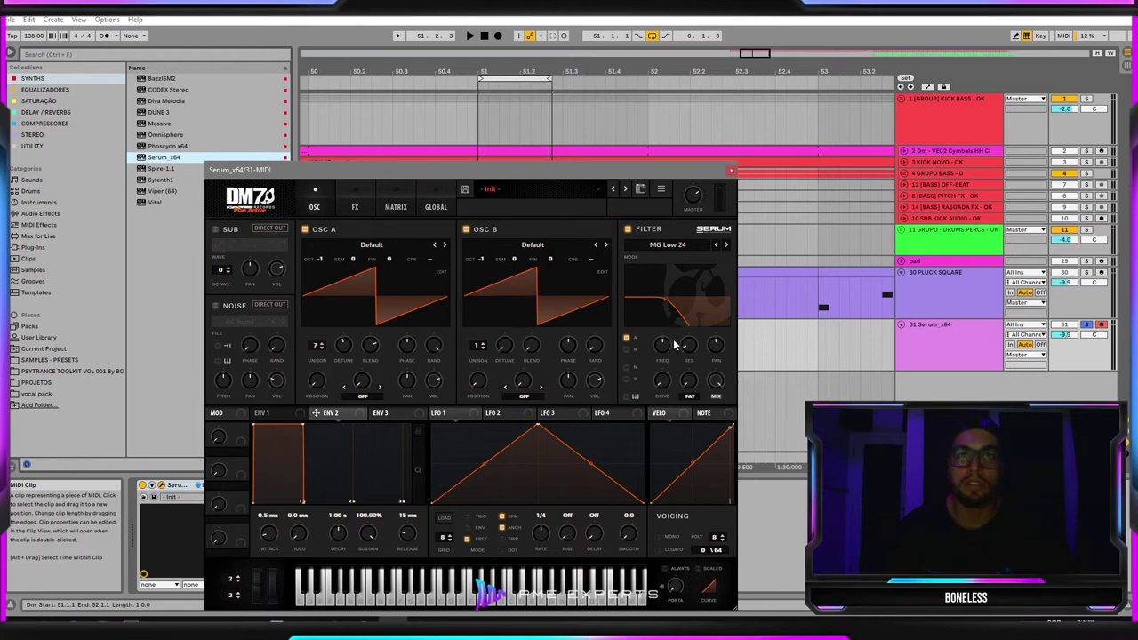
left_click_drag(665, 345, 682, 451)
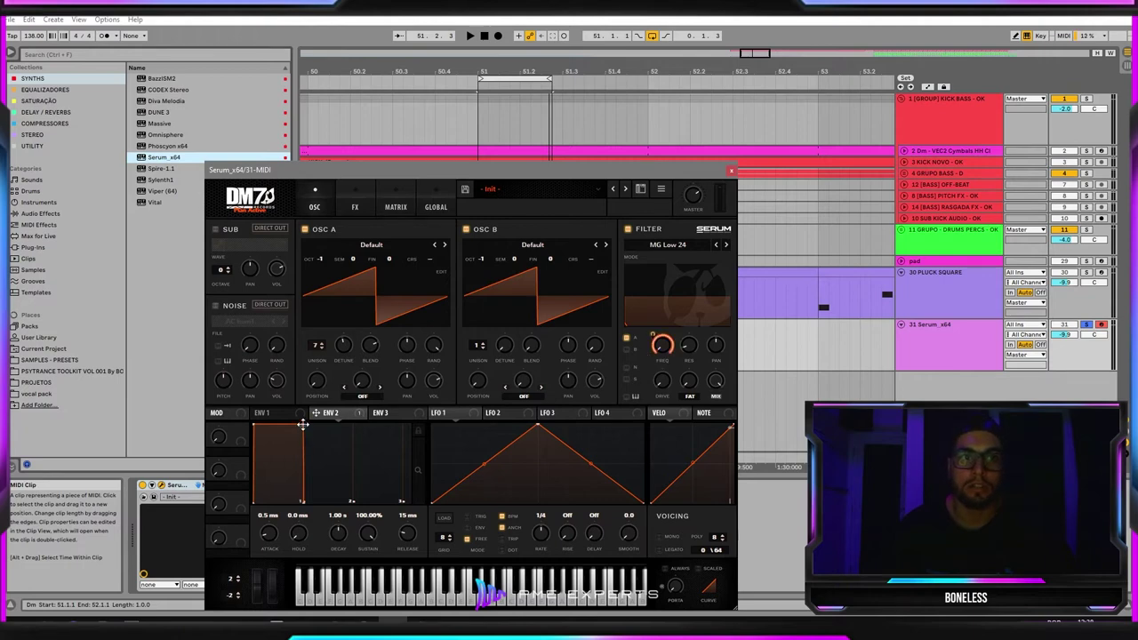
Step: Shape envelope 2 with a 1.28 s decay and 28.68% sustain, and route all sound sources through the filter
left_click_drag(304, 425, 315, 481)
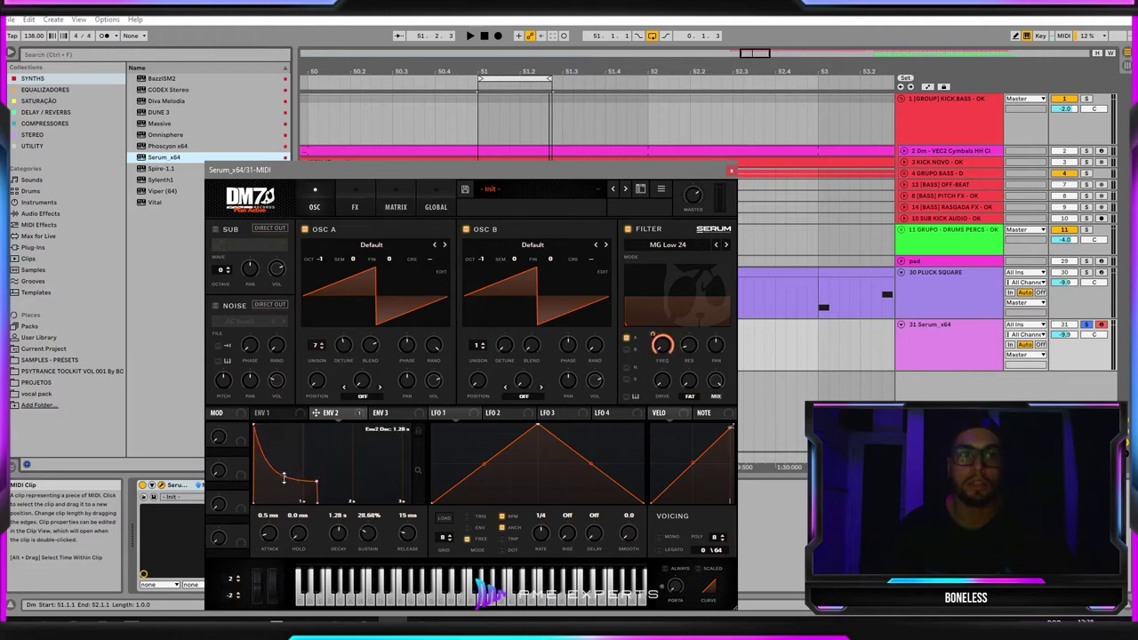
key("space")
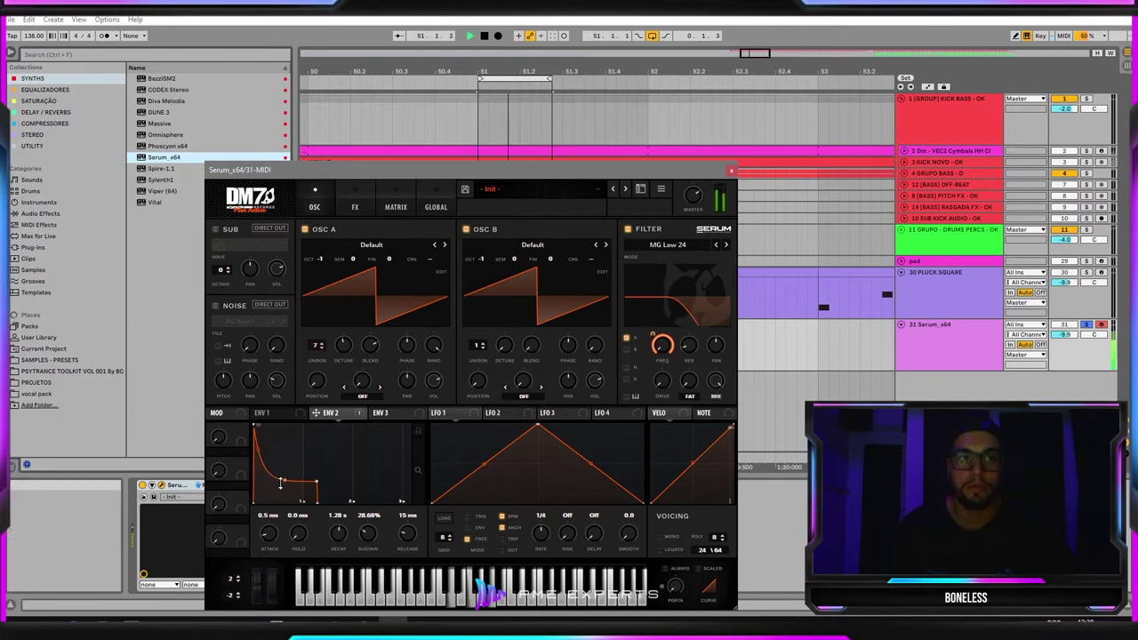
key("space")
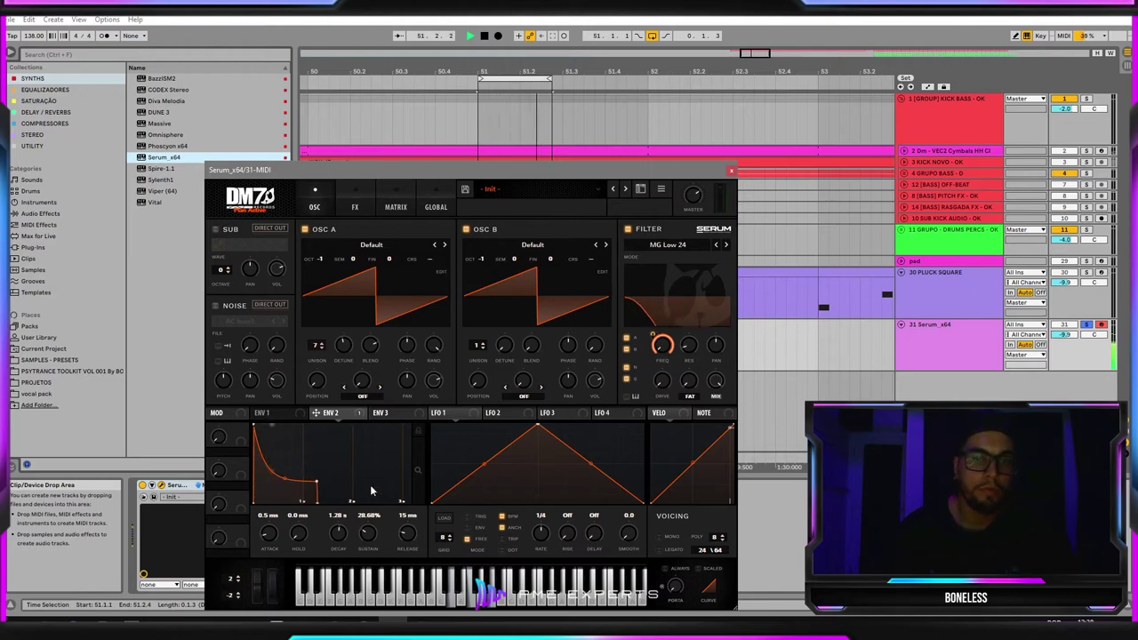
Step: Set envelope 2's release to 362 ms and audition the loop
key("space")
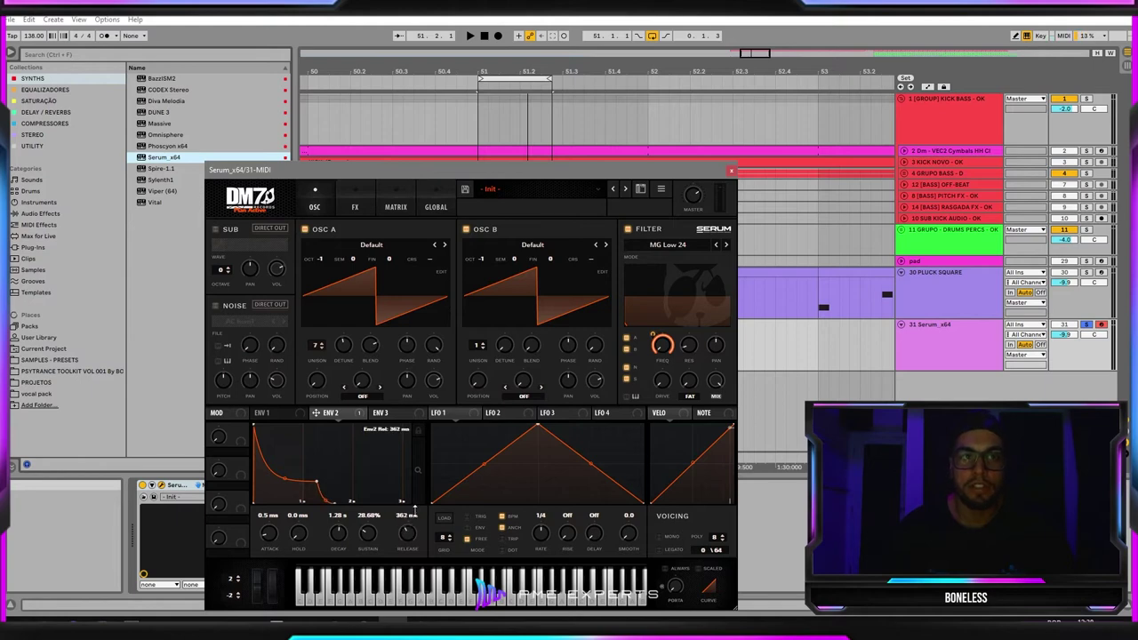
key("space")
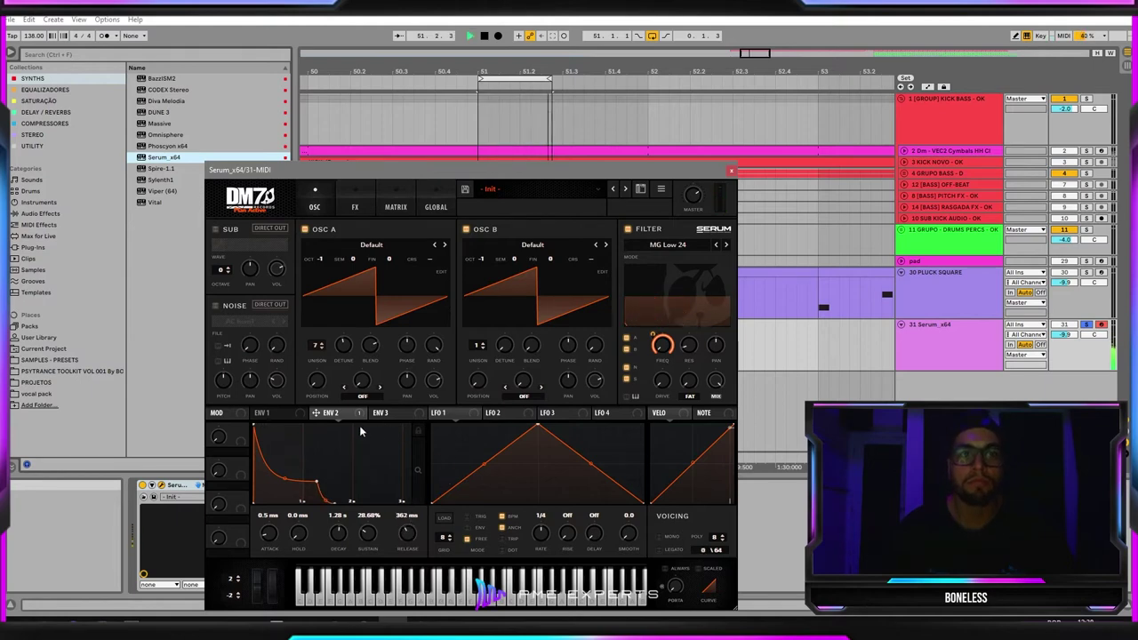
key("space")
Step: Lengthen envelope 1's release while the loop plays
left_click(276, 414)
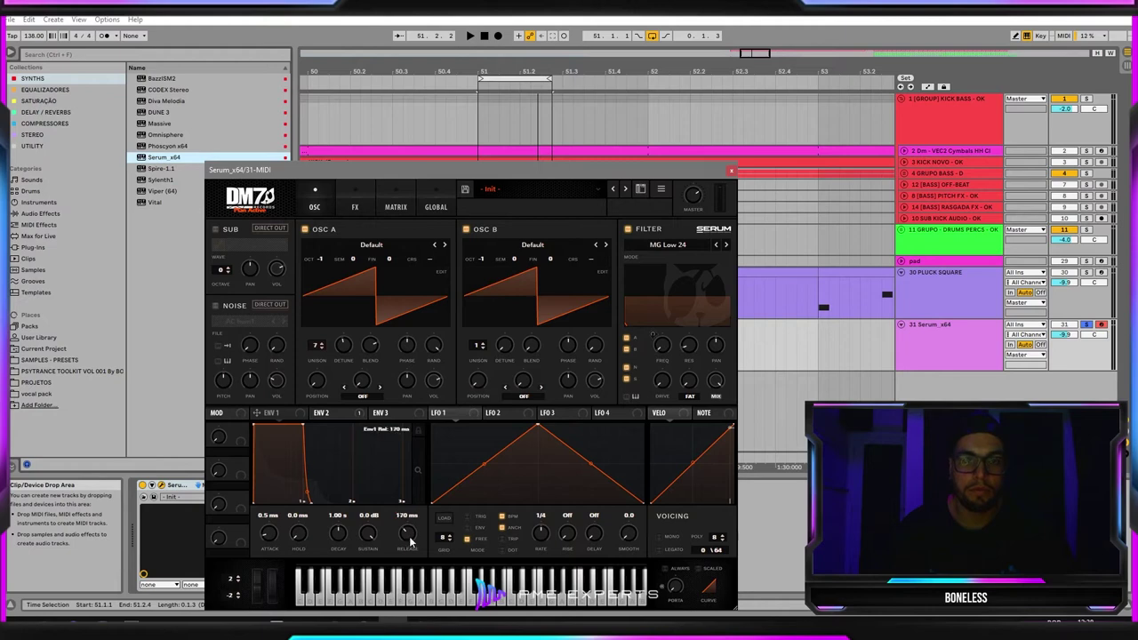
key("space")
mouse_move(410, 541)
left_mouse_down()
mouse_move(415, 496)
mouse_move(406, 576)
mouse_move(421, 531)
mouse_move(419, 544)
left_mouse_up()
Step: Fine-tune the filter cutoff and its envelope 2 modulation while the loop plays, and stop playback
left_click(357, 419)
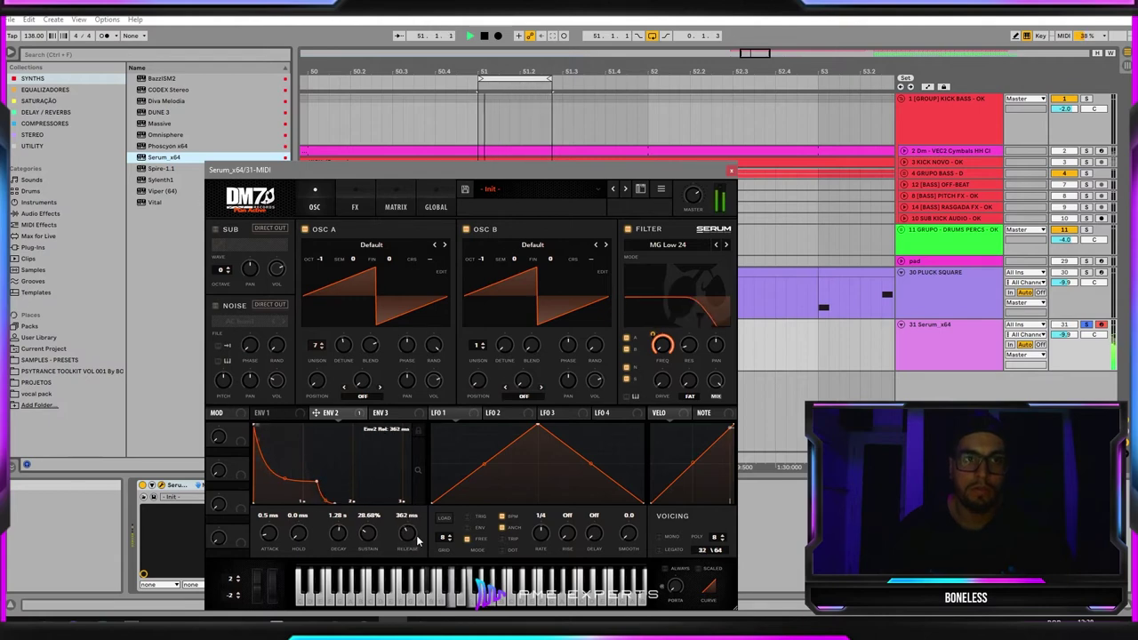
mouse_move(661, 353)
left_mouse_down()
mouse_move(663, 334)
mouse_move(663, 358)
left_mouse_up()
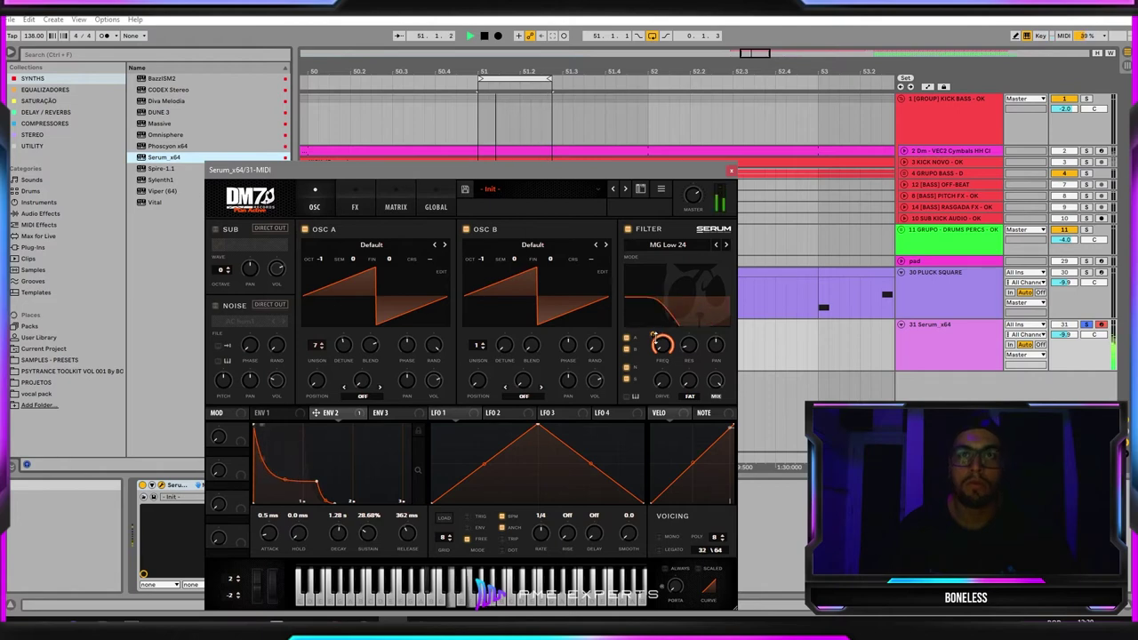
key("space")
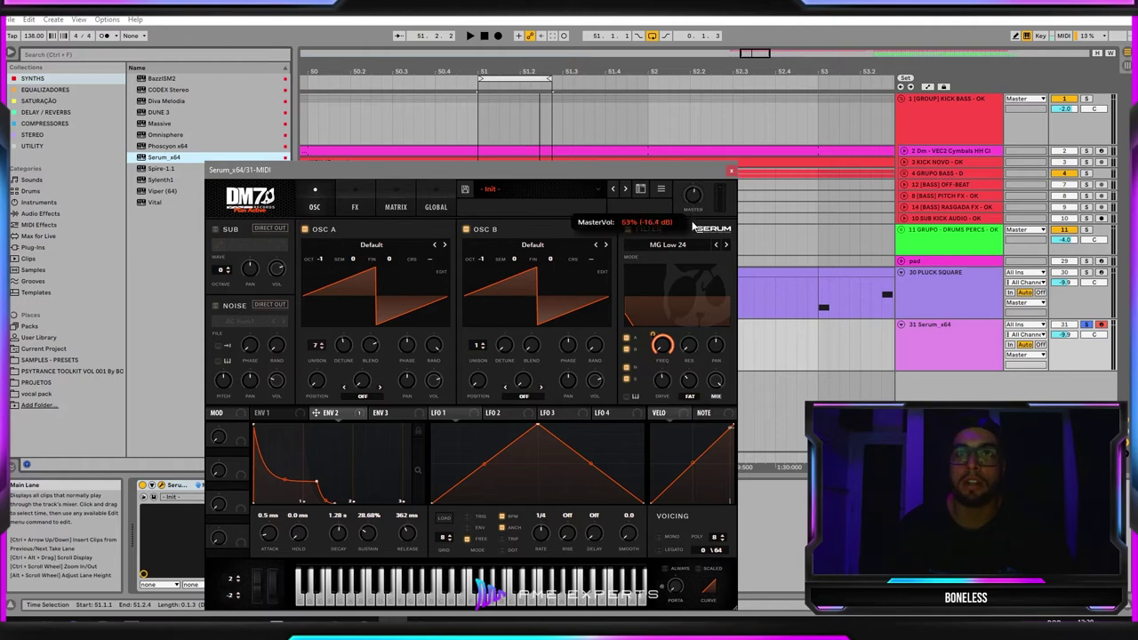
Step: Lower Serum's master volume to 41% (-22.9 dB) while the loop plays
key("space")
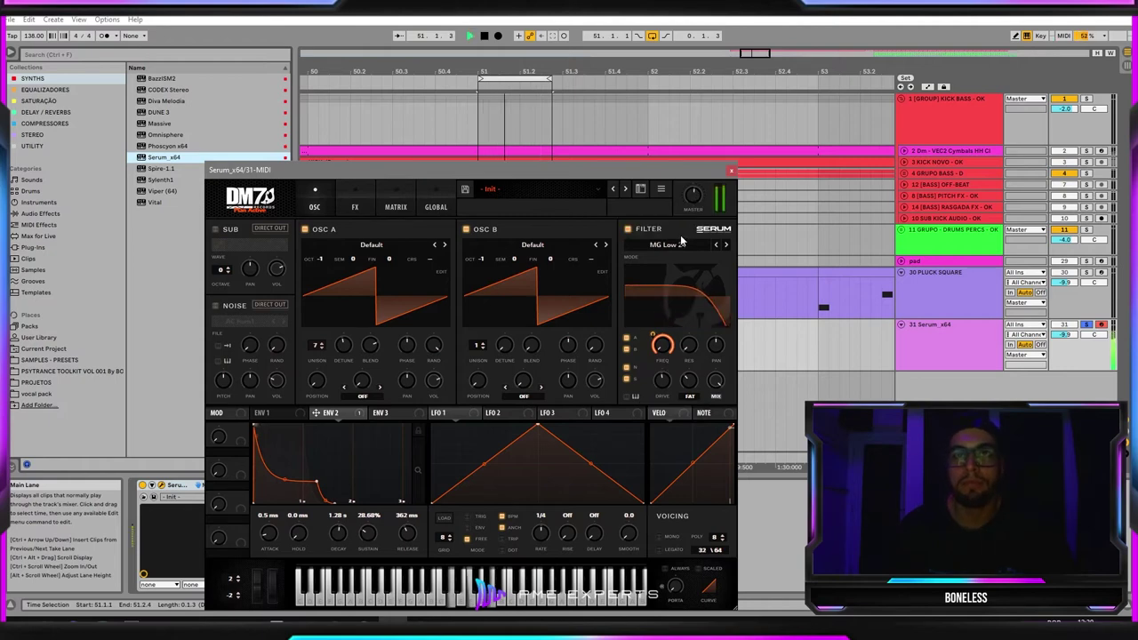
scroll(693, 200, "down", 5)
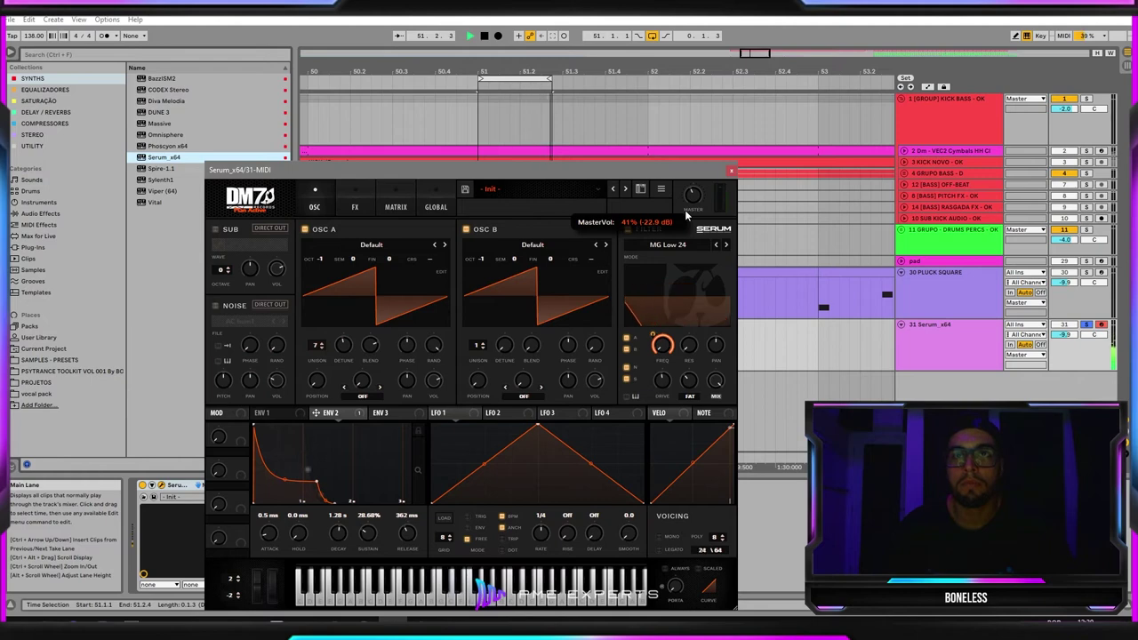
left_click(1025, 335)
left_click(934, 346)
key("Tab")
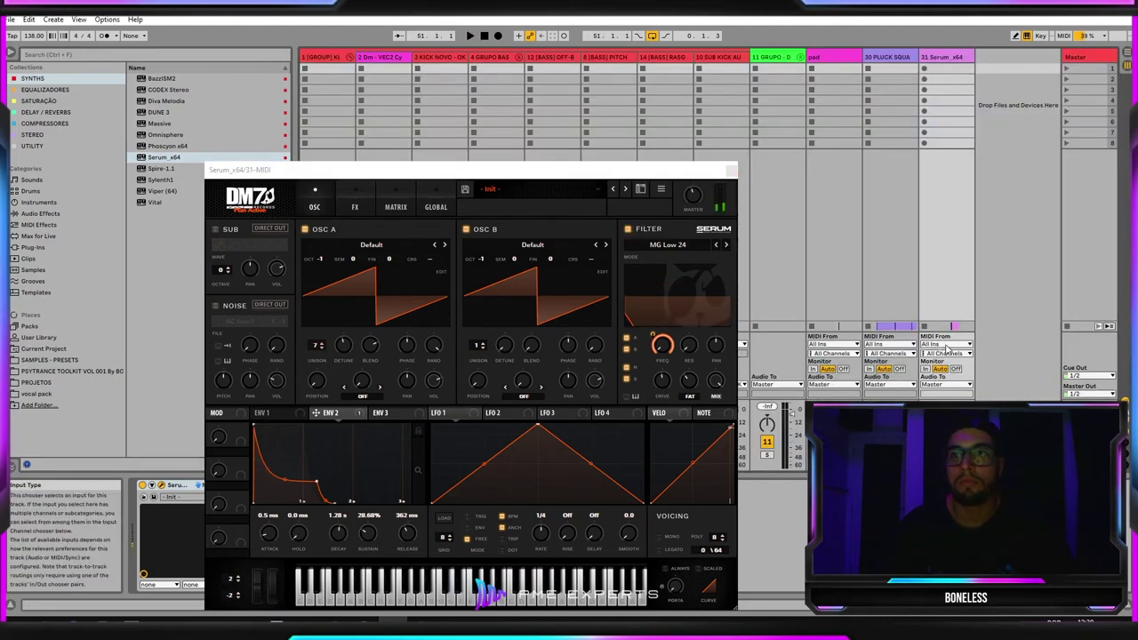
key("Tab")
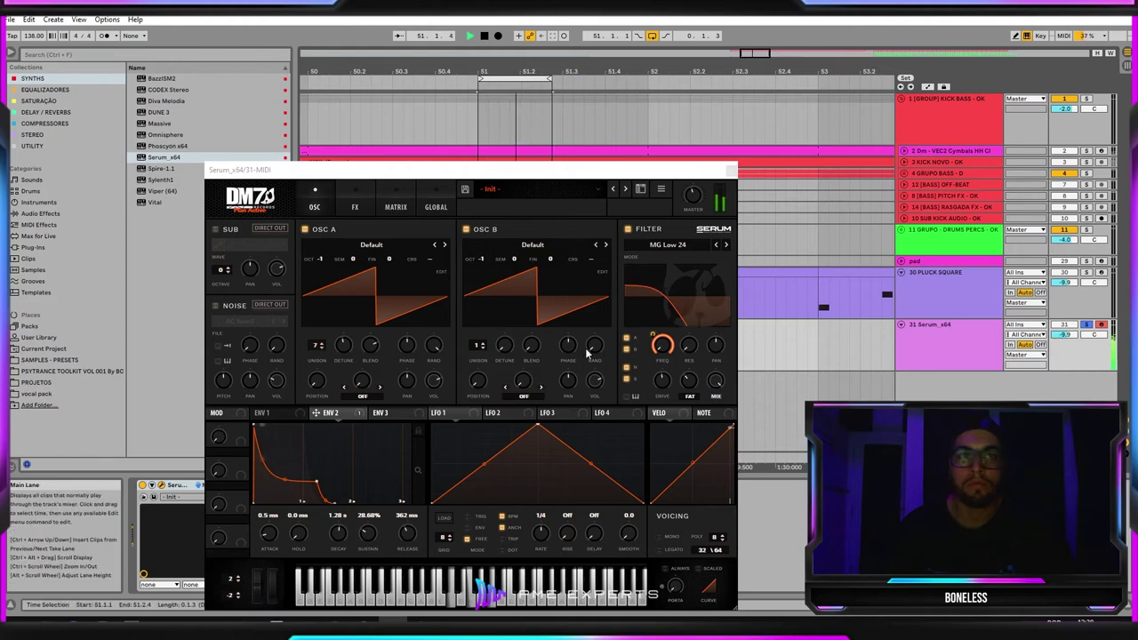
Step: Set the attack of envelopes 1 and 2 to 0.0 ms and adjust envelope 2's modulation amount on the filter cutoff
key("space")
left_click(377, 498)
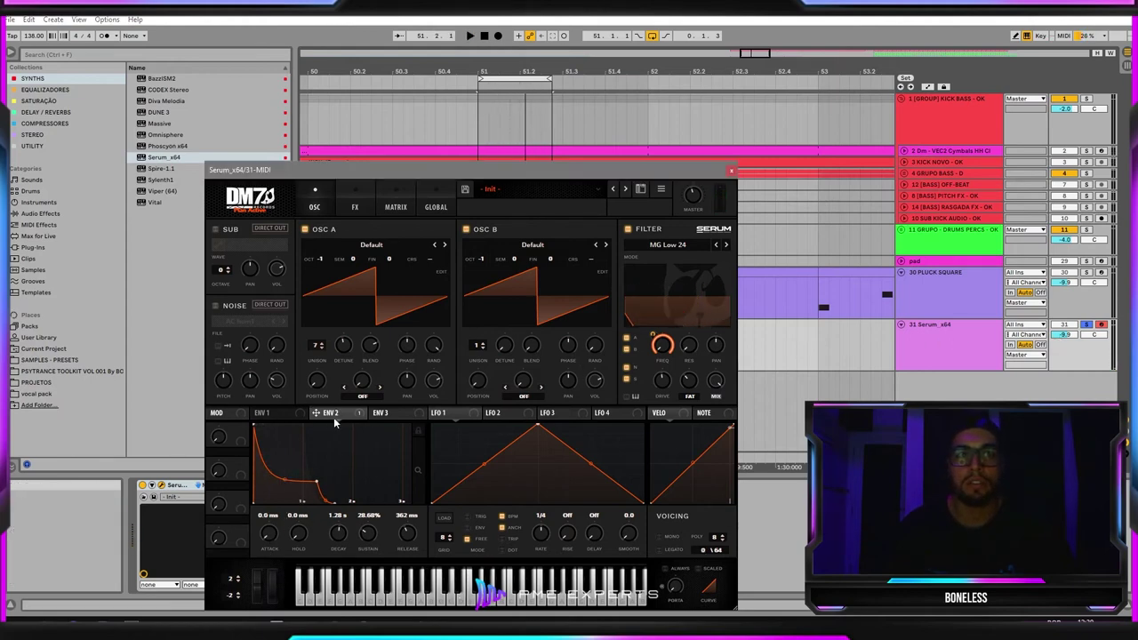
left_click(287, 414)
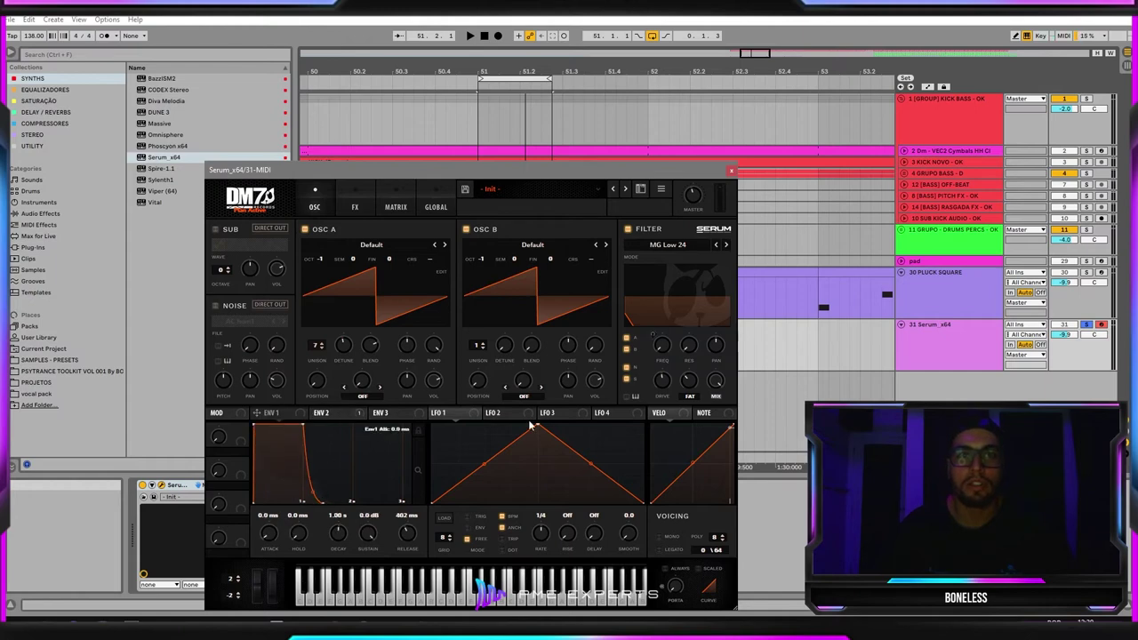
left_click(355, 415)
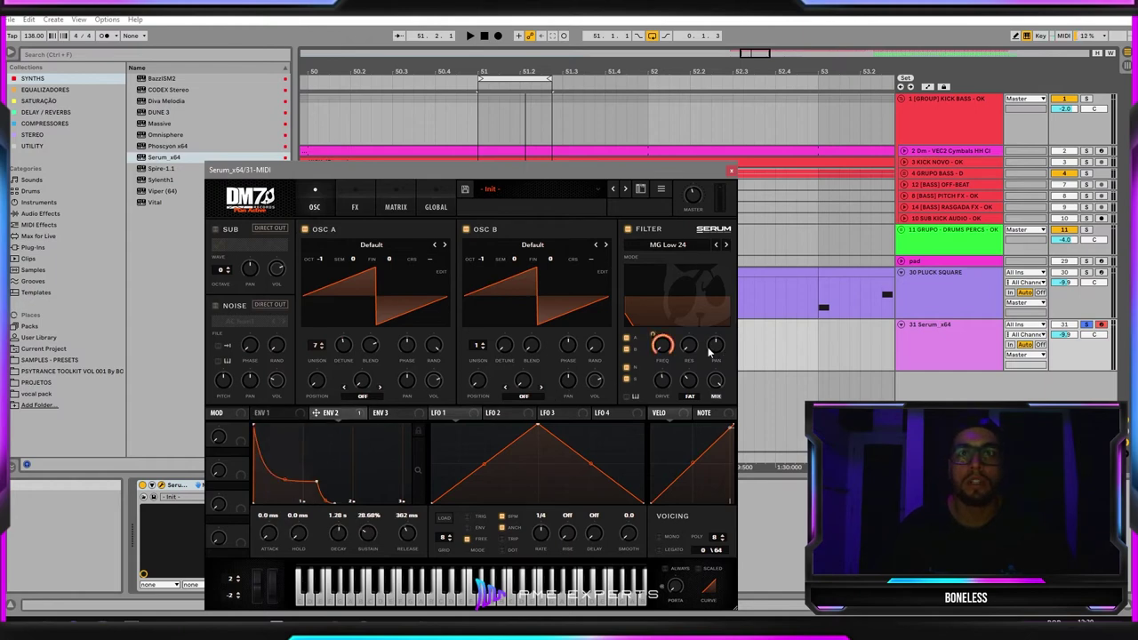
left_click_drag(653, 335, 658, 326)
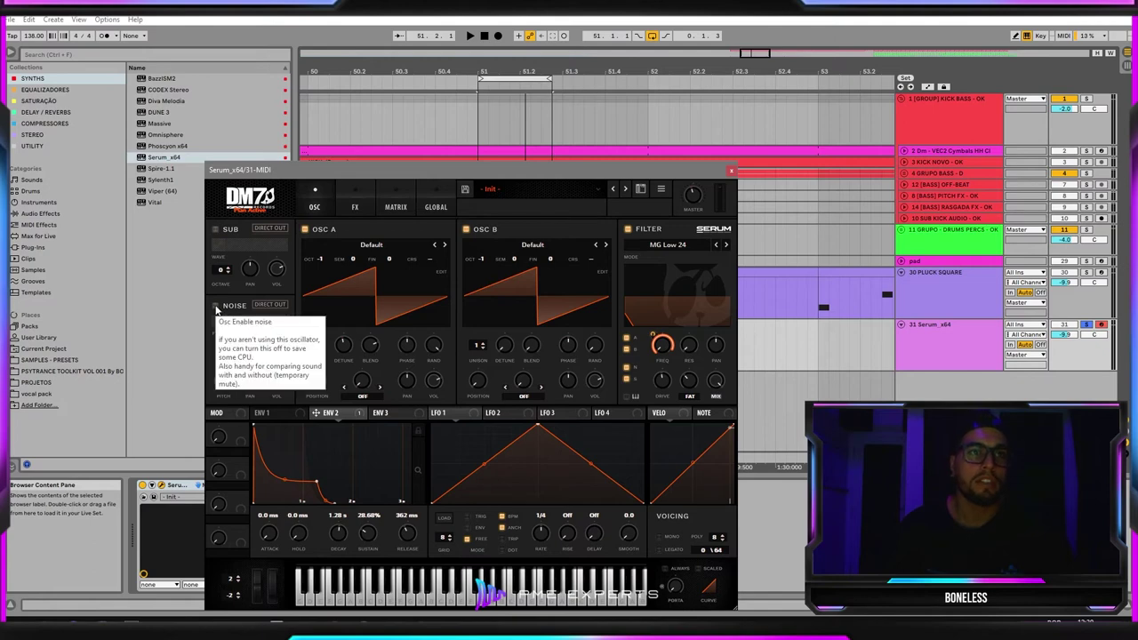
Step: Enable Serum's noise oscillator, choose the BrightWhite noise and adjust its level while the loop plays, and close the plugin window
left_click_drag(283, 383, 279, 397)
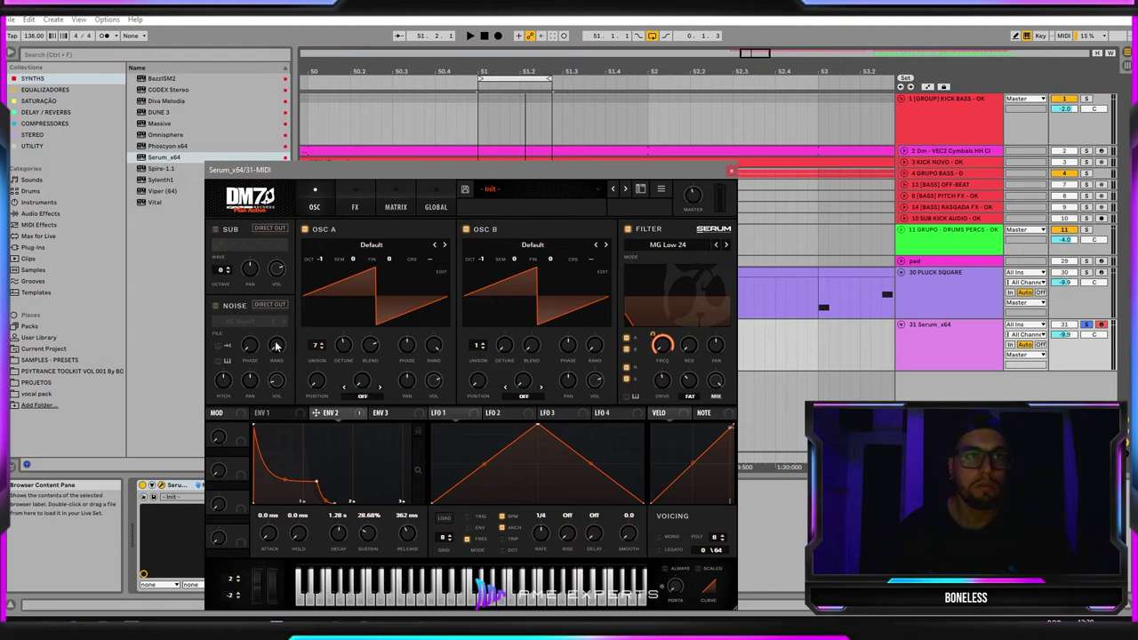
left_click(214, 306)
key("space")
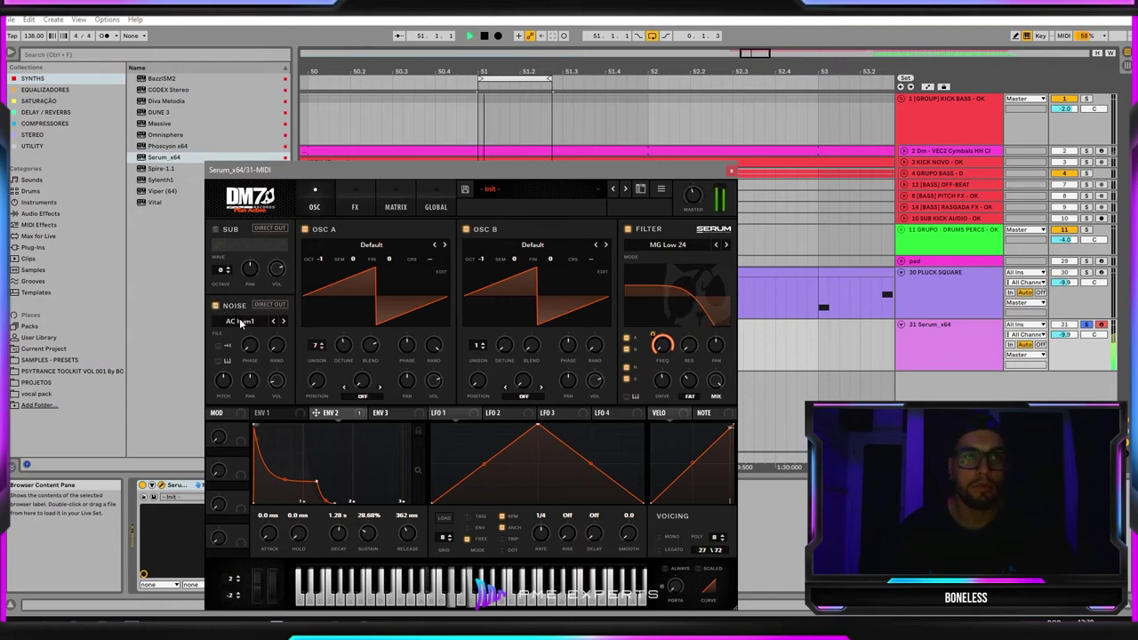
left_click(282, 321)
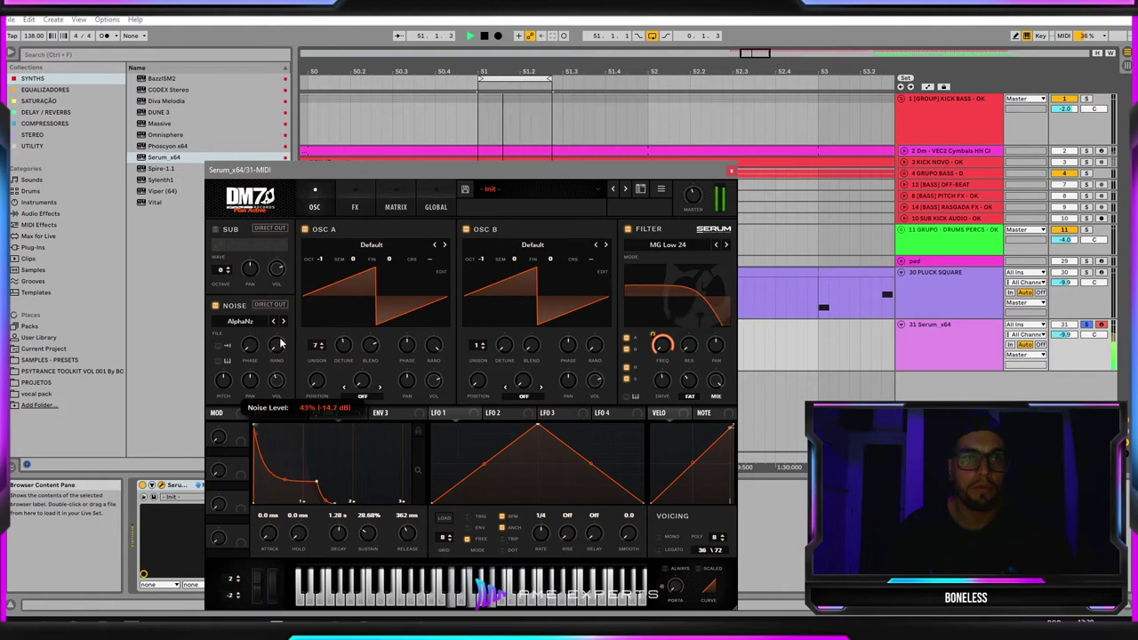
left_click(281, 322)
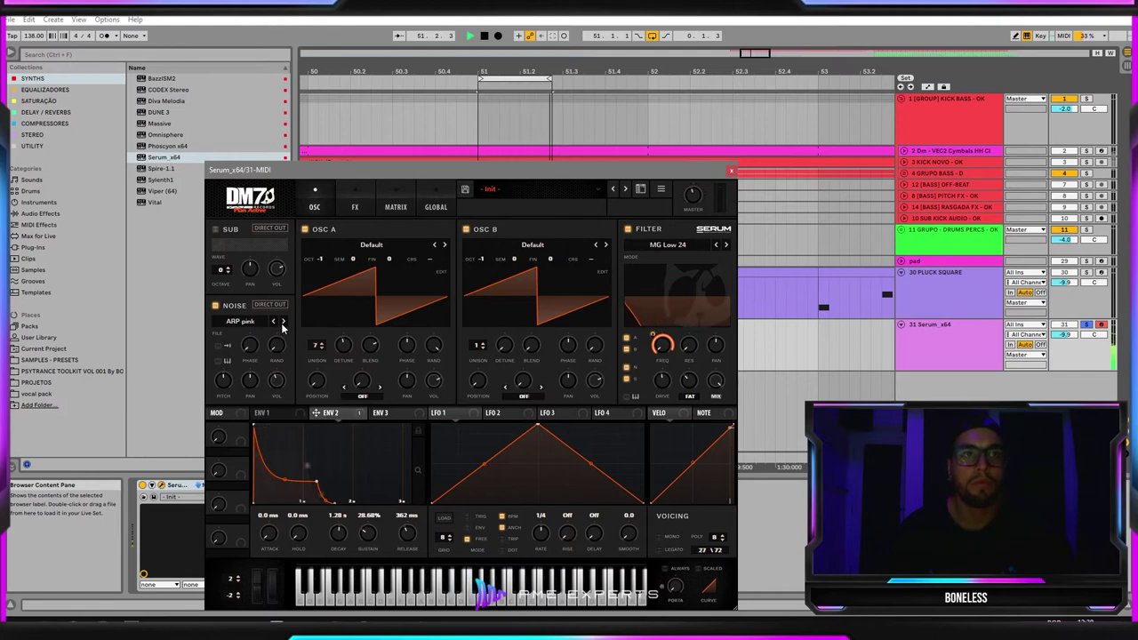
left_click(282, 322)
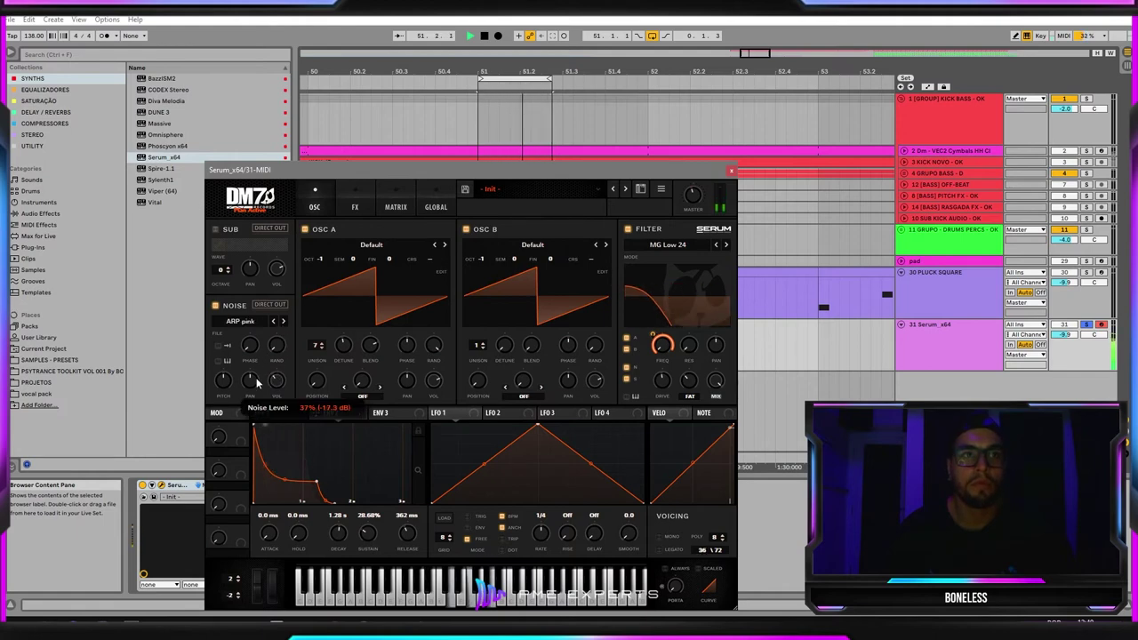
left_click(282, 322)
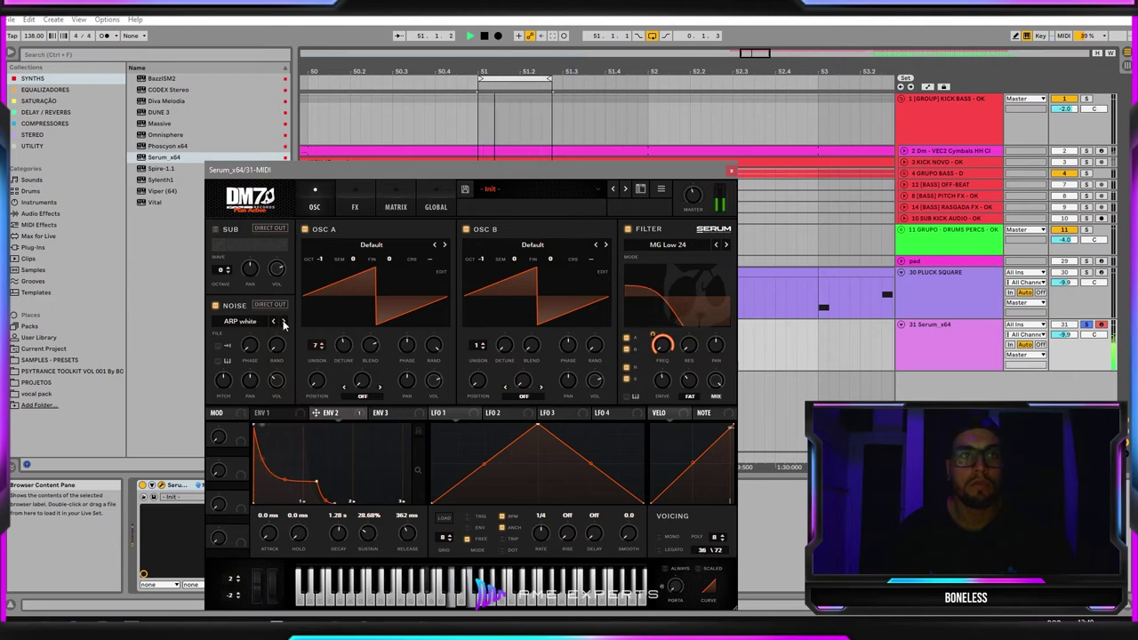
left_click_drag(280, 386, 281, 379)
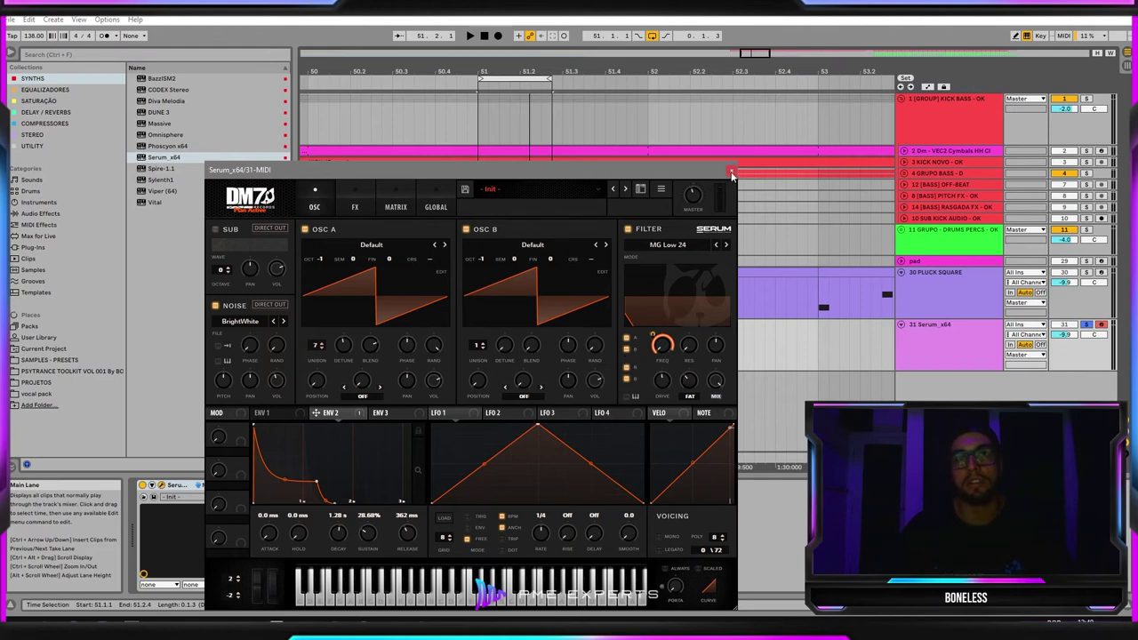
left_click(731, 171)
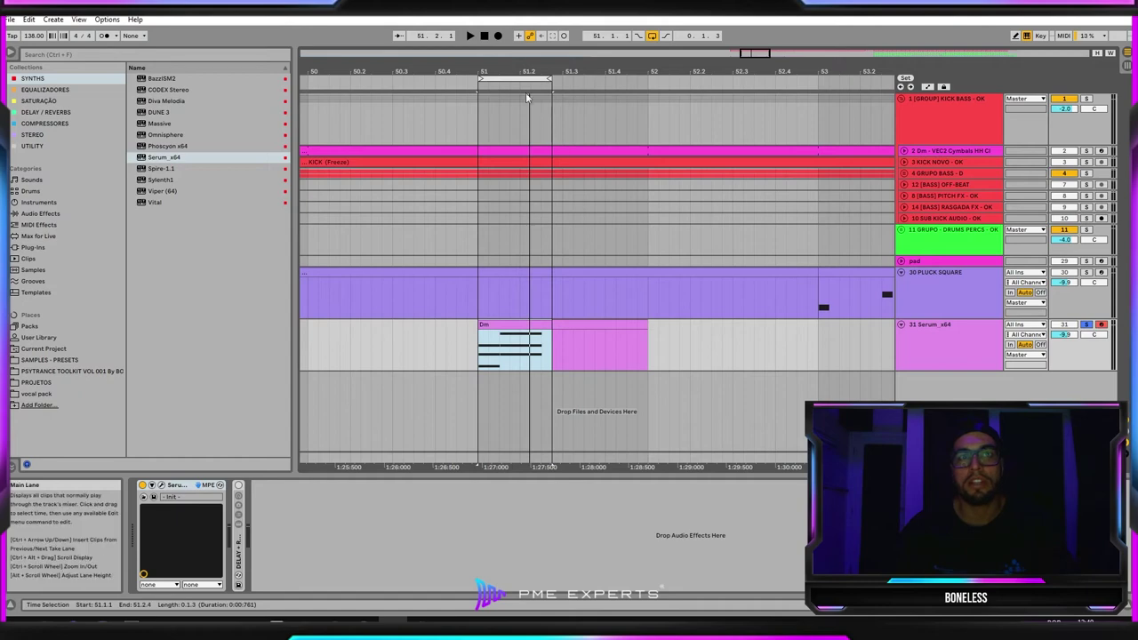
Step: Display automation in the arrangement, with Serum's Fil Cutoff envelope on track 31
left_click_drag(529, 76, 531, 109)
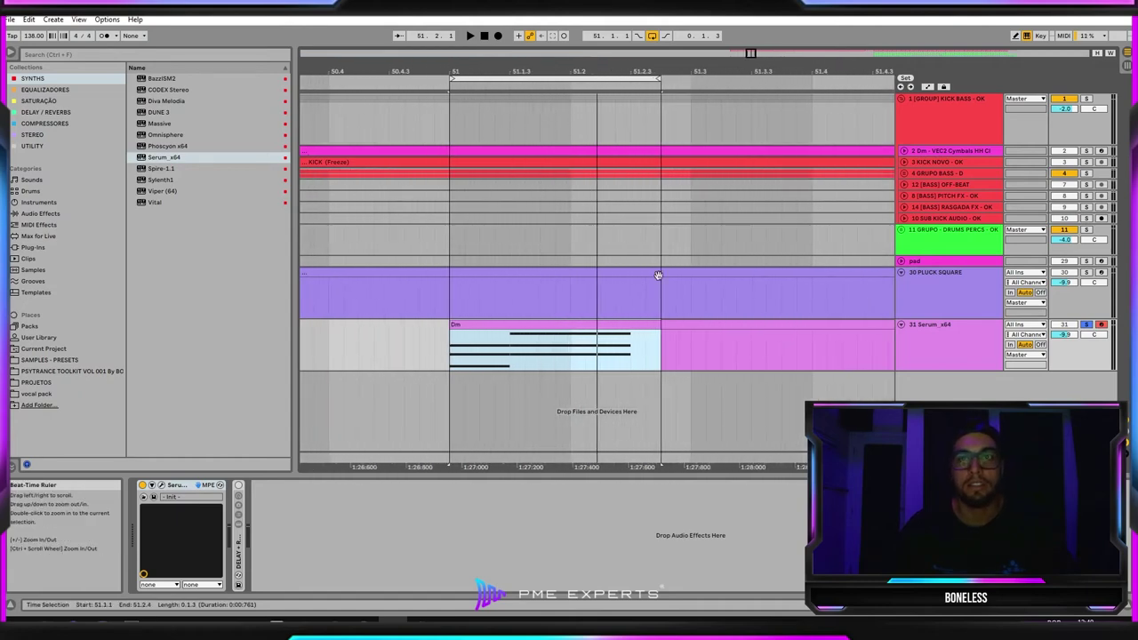
left_click(947, 364)
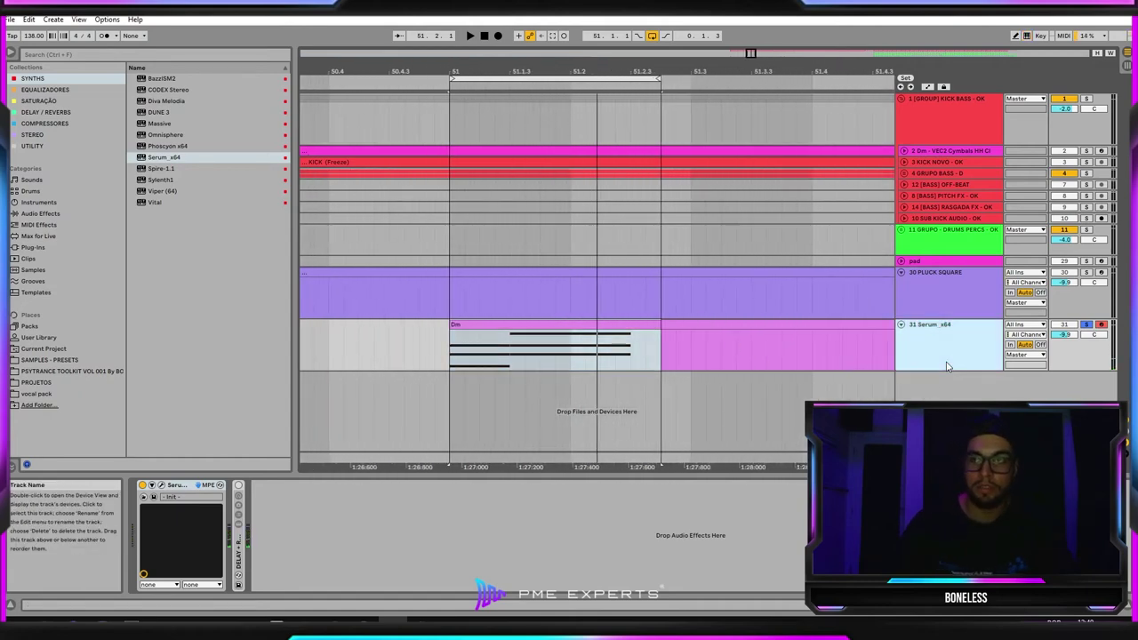
key("a")
key("a")
key("a")
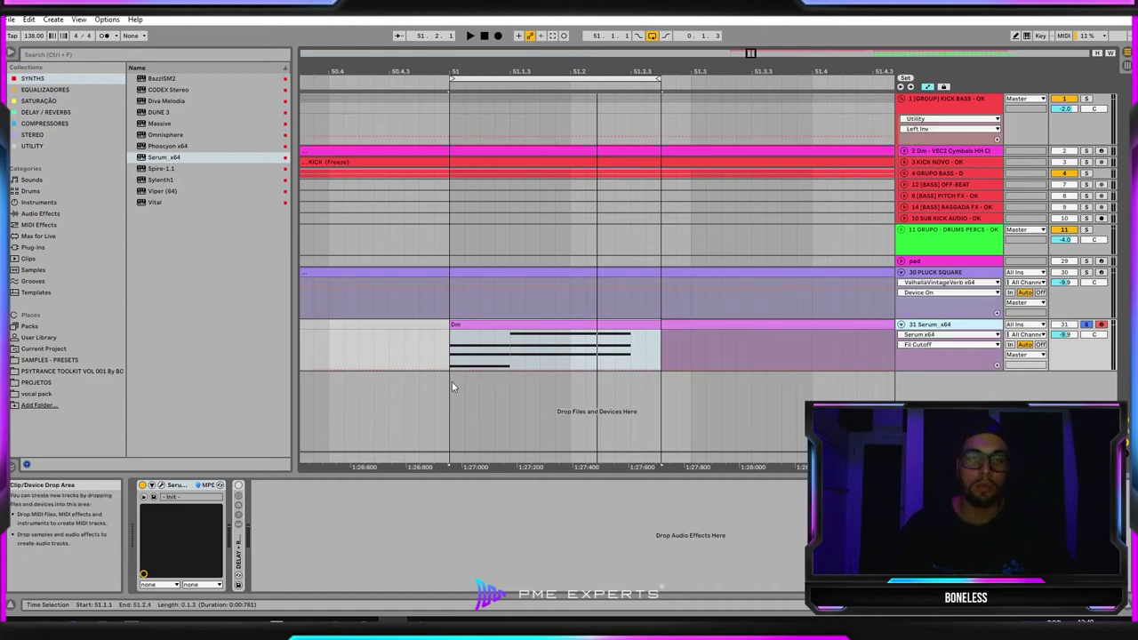
Step: Draw Fil Cutoff automation over the bar 51 chords, rising mid-chord and falling by its end, and audition it
left_click(508, 369)
key("space")
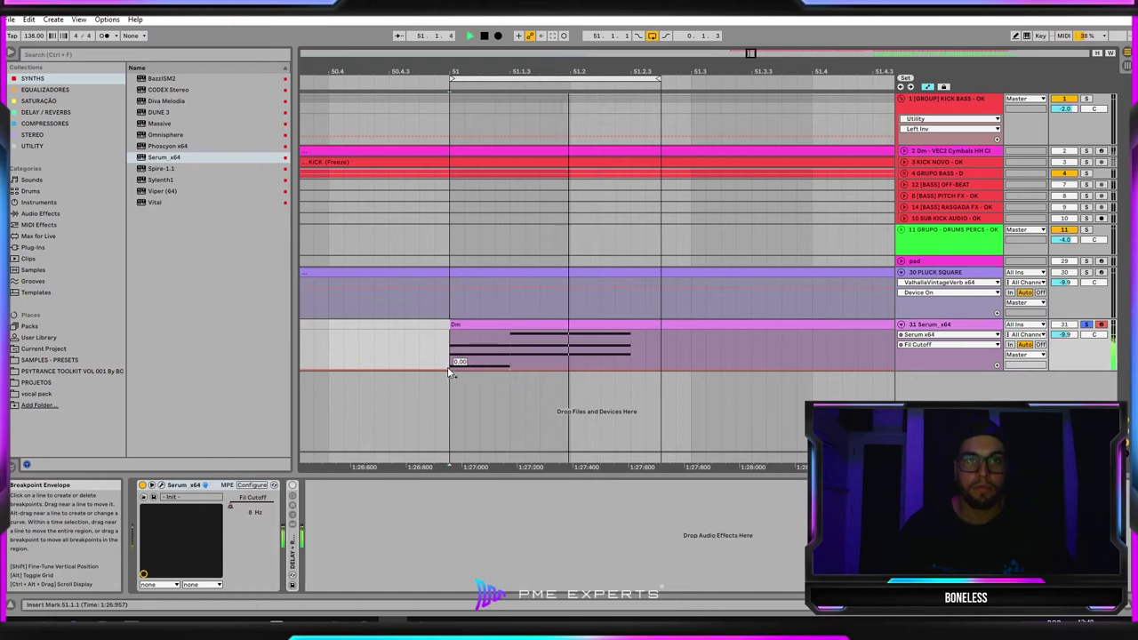
left_click_drag(526, 369, 630, 352)
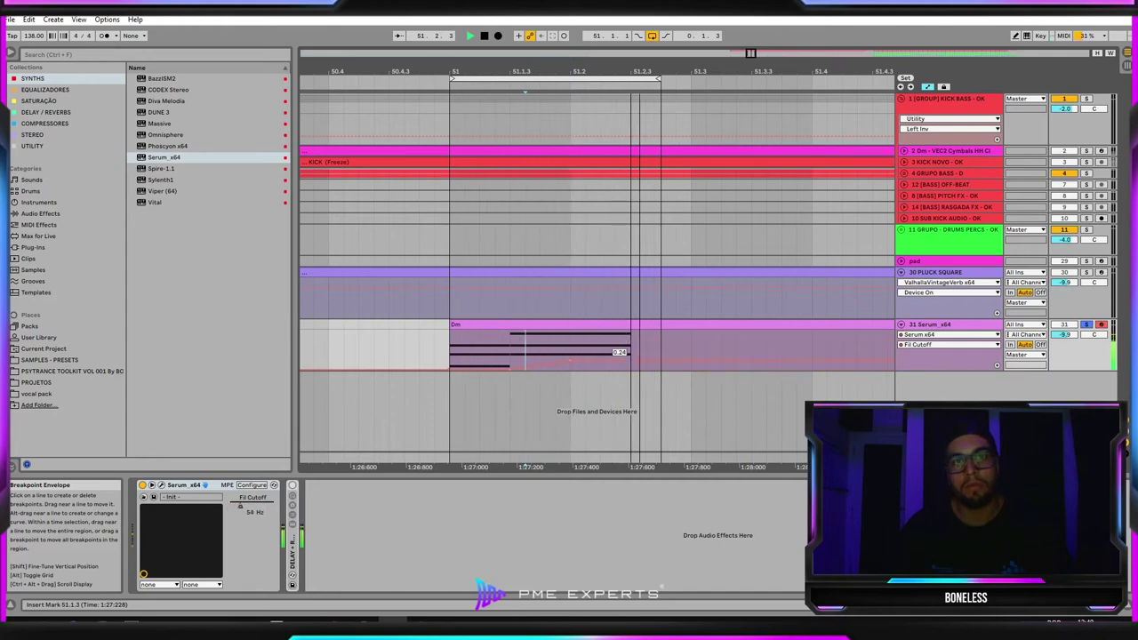
key("space")
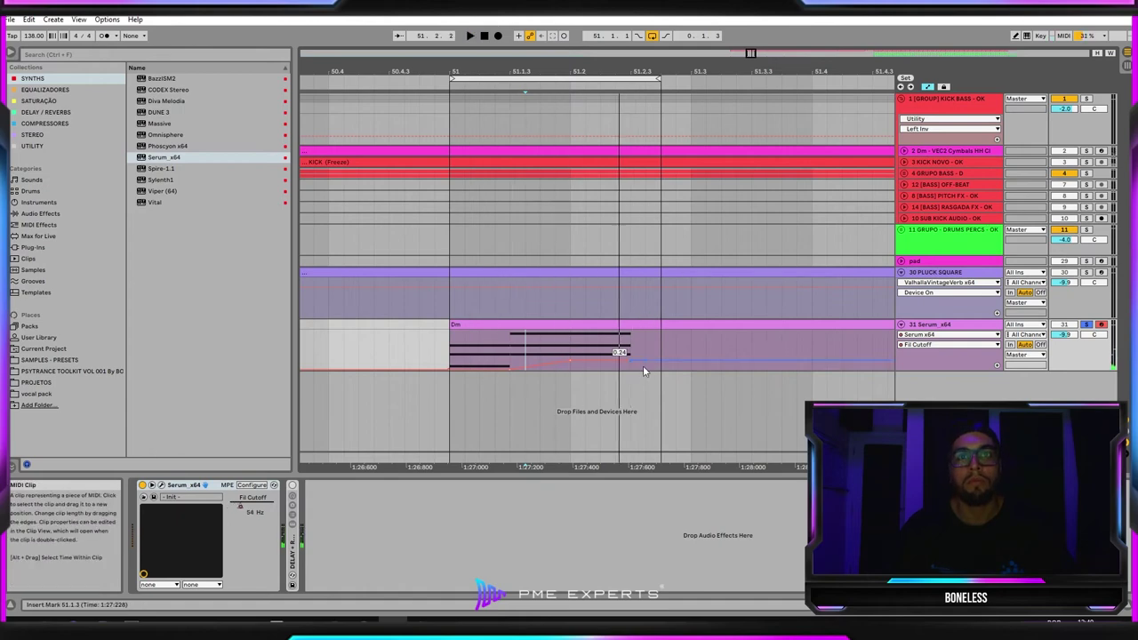
key("space")
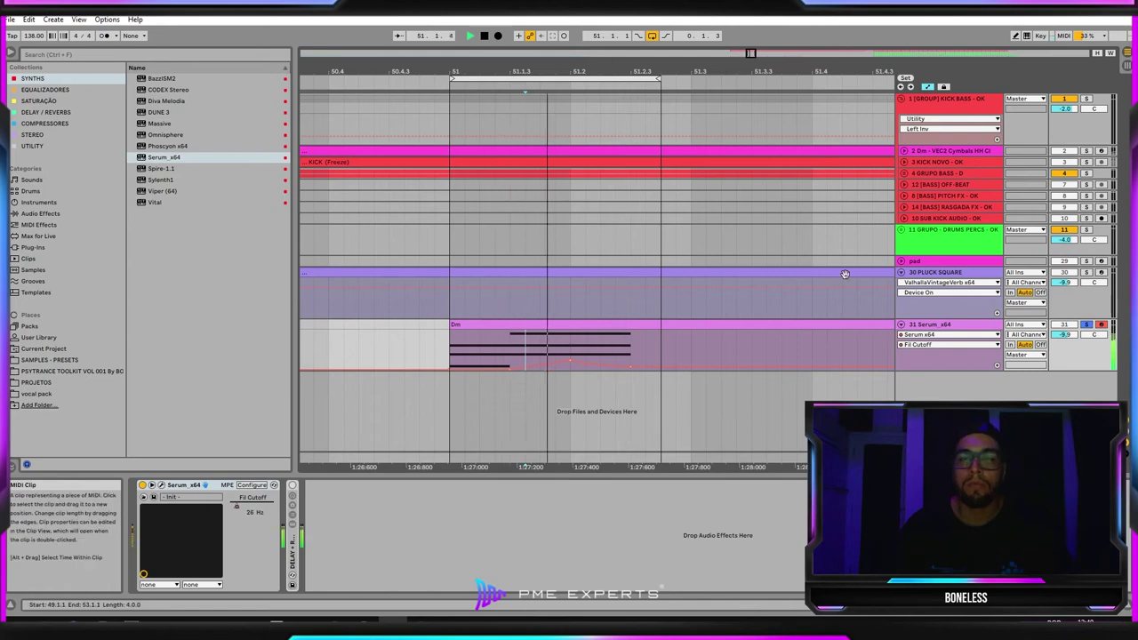
left_click_drag(823, 72, 800, 5)
key("space")
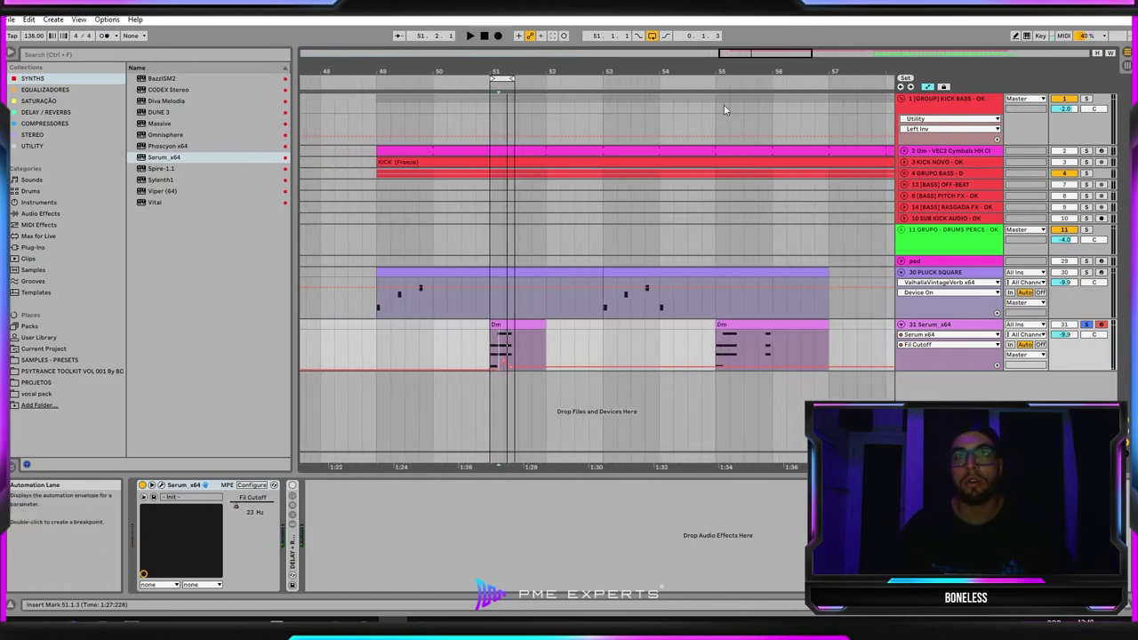
Step: Draw Fil Cutoff automation on the bar 55 clip, climbing to a peak after the long chord and dropping back
left_click_drag(620, 73, 620, 178)
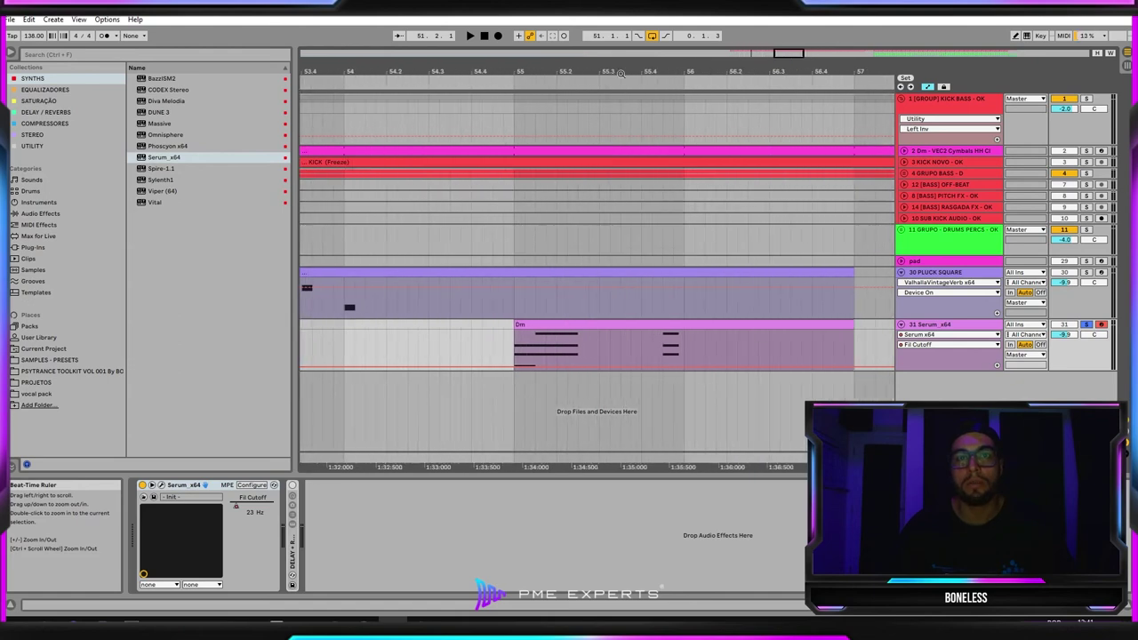
left_click(607, 324)
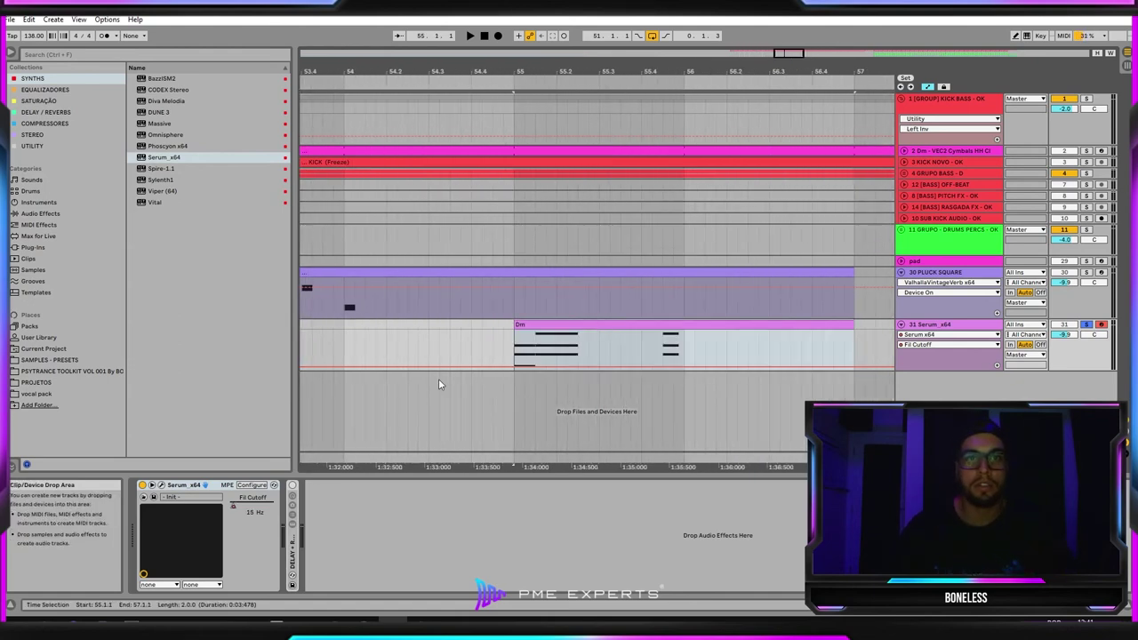
left_click(514, 368)
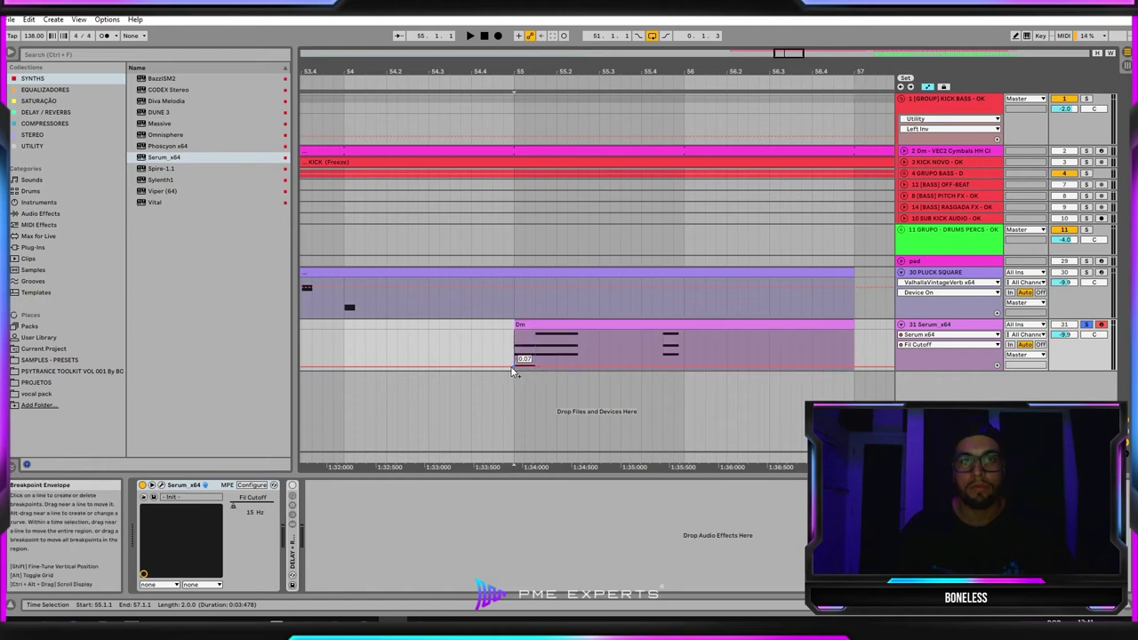
left_click_drag(546, 367, 535, 355)
key("space")
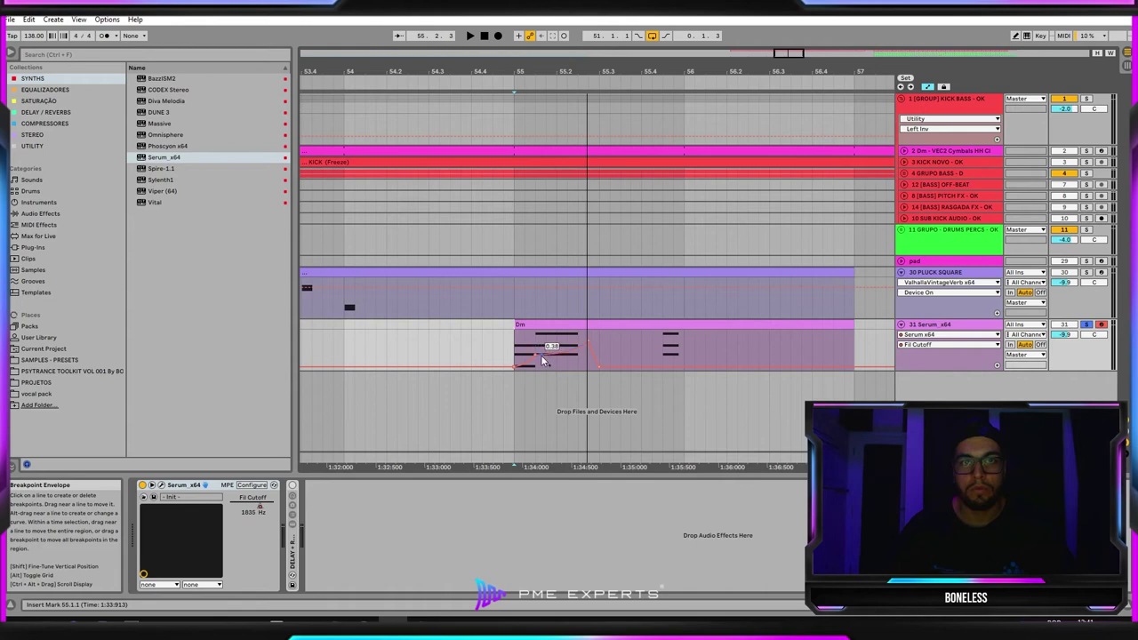
Step: Lower the cutoff breakpoint near the start of the long chord in bar 55 to 0.08 and audition it
left_click_drag(542, 356, 542, 368)
key("space")
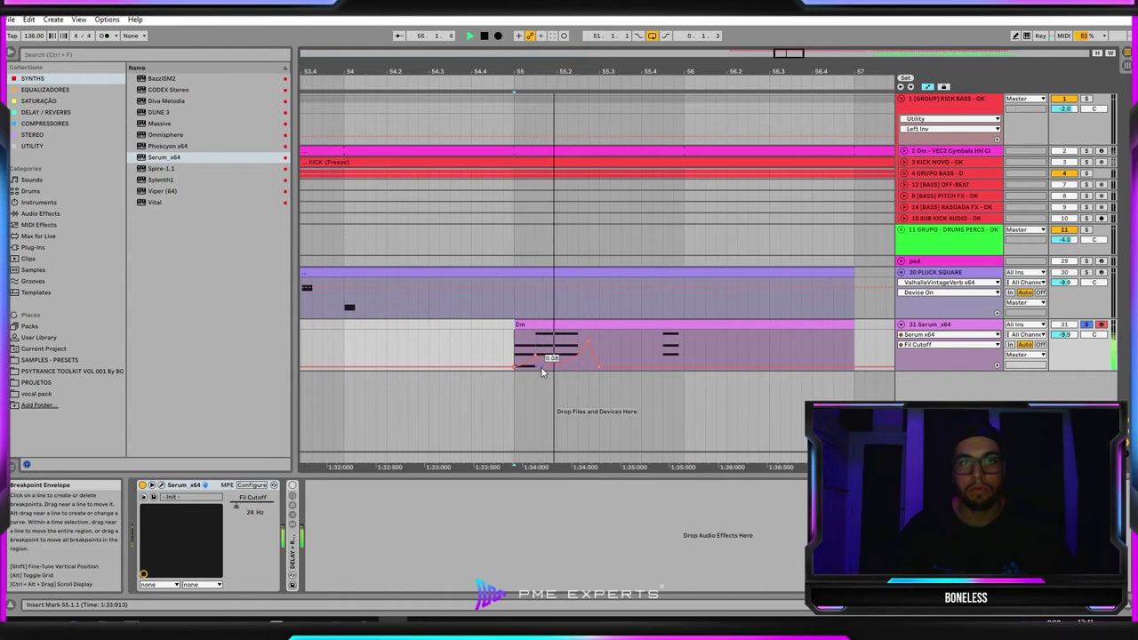
key("space")
key("space")
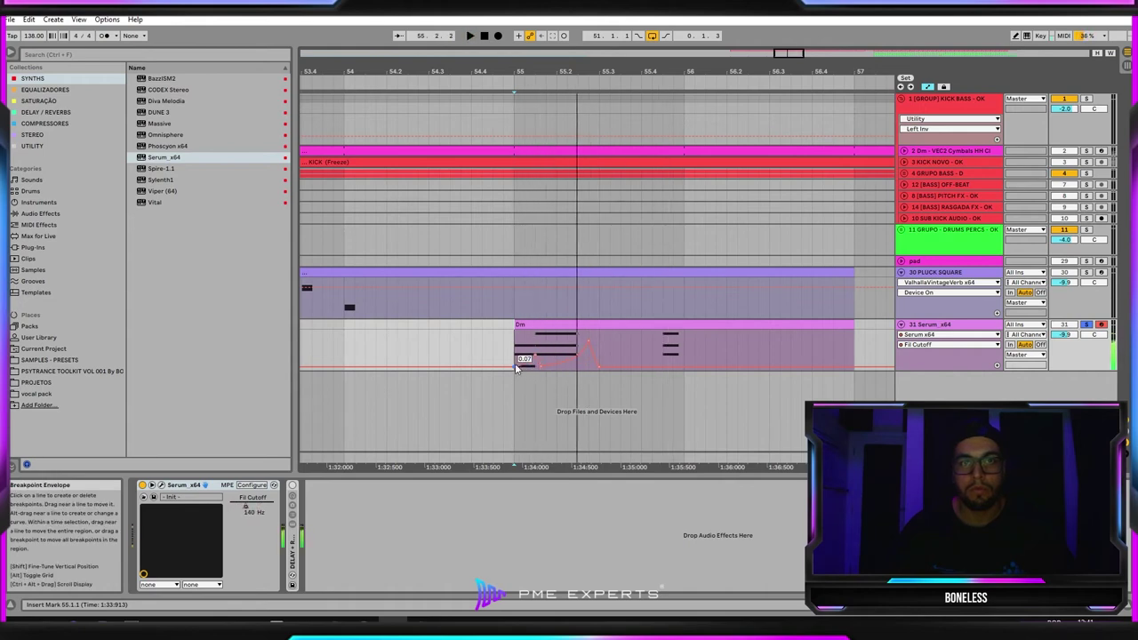
key("space")
key("space")
Step: Add a low cutoff breakpoint just before the bar 55 clip starts and replay the clip
left_click_drag(515, 365, 508, 367)
key("space")
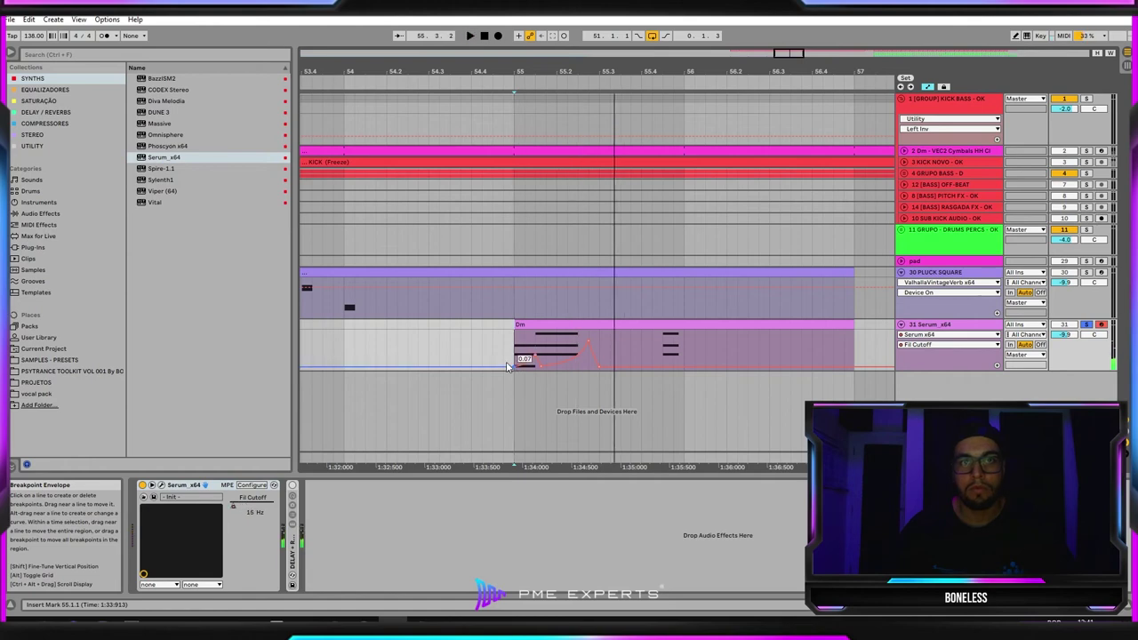
key("space")
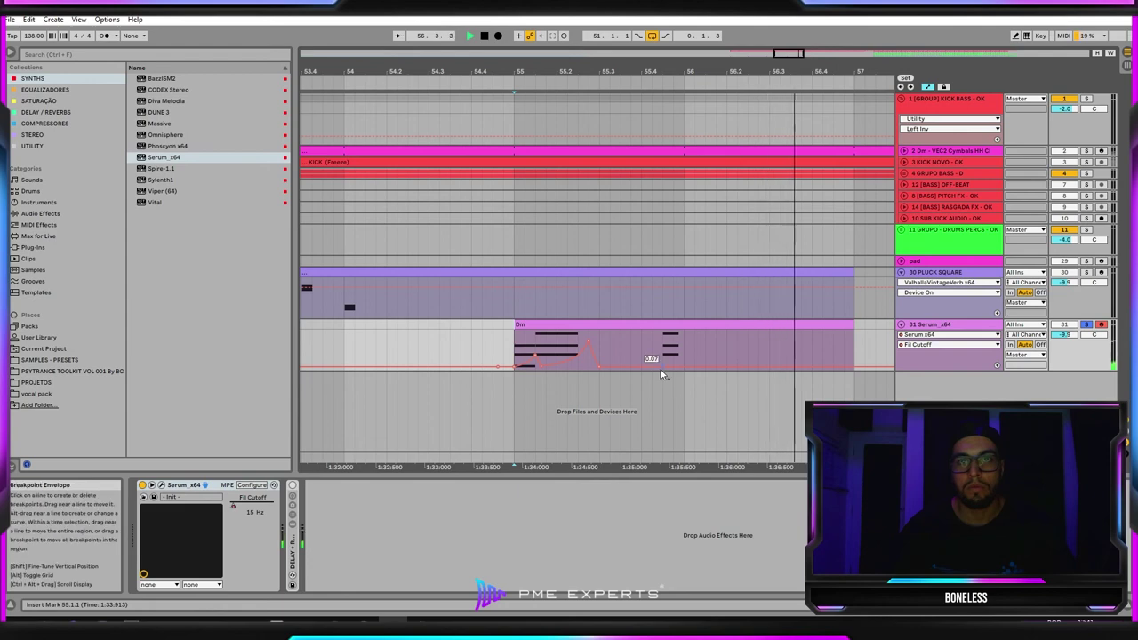
Step: Add a cutoff rise to about 0.26 that falls away over the short chord, and set the long chord's early breakpoint to 0.32
left_click_drag(662, 367, 683, 370)
key("space")
key("space")
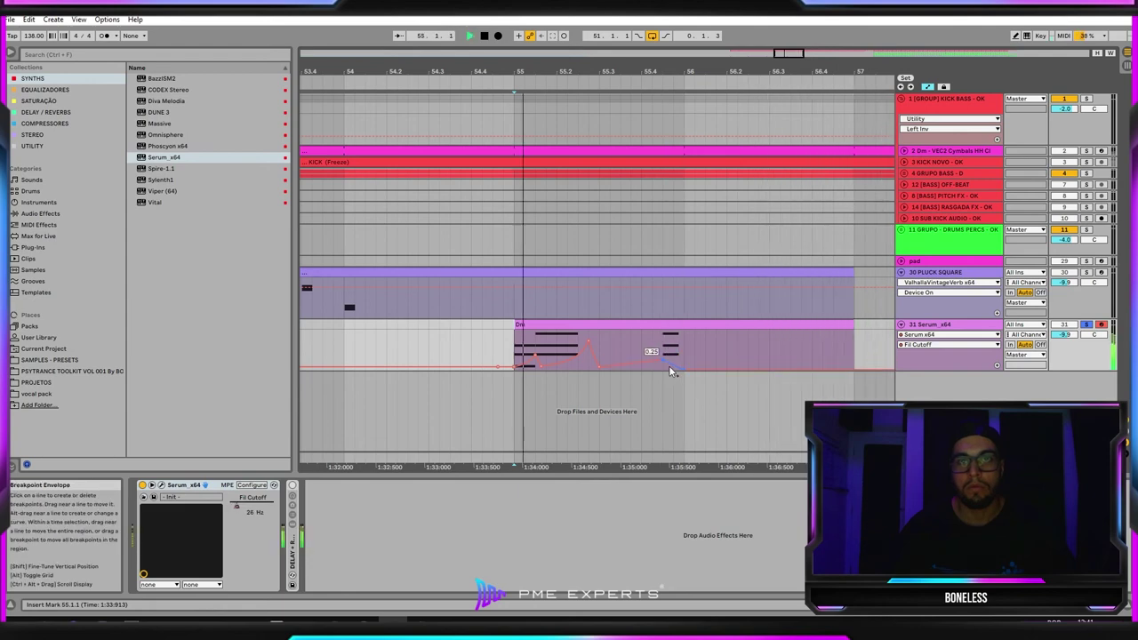
key("space")
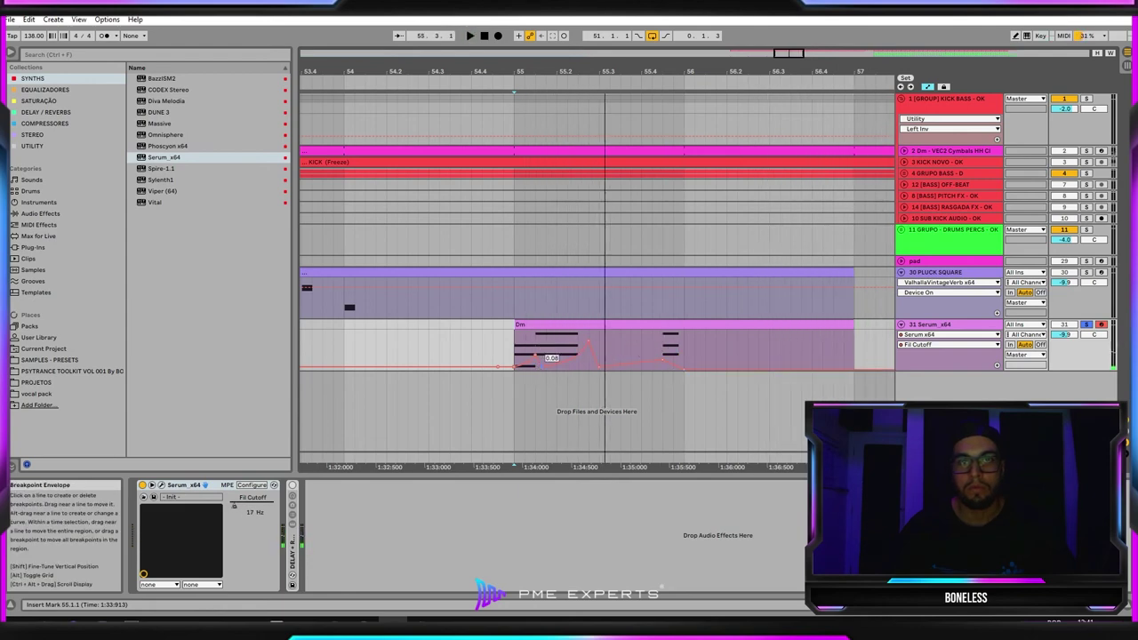
left_click_drag(541, 367, 542, 358)
key("space")
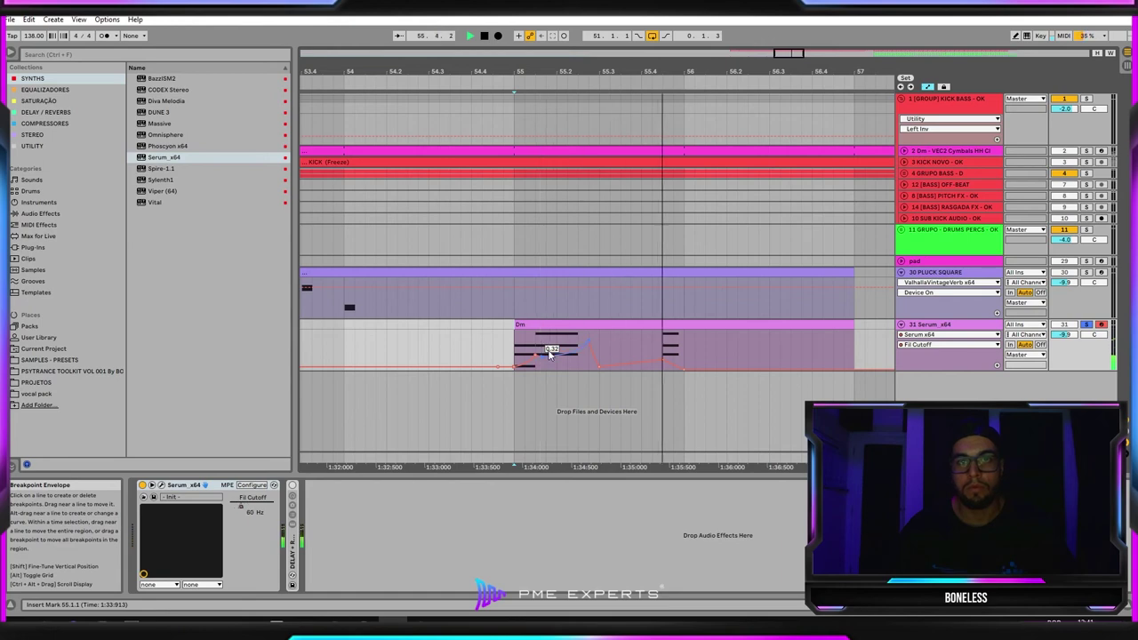
Step: Lengthen the long D3-F3-A3 chord in the bar 55 Dm clip so it ends at 1.3.3, and audition it
double_click(606, 334)
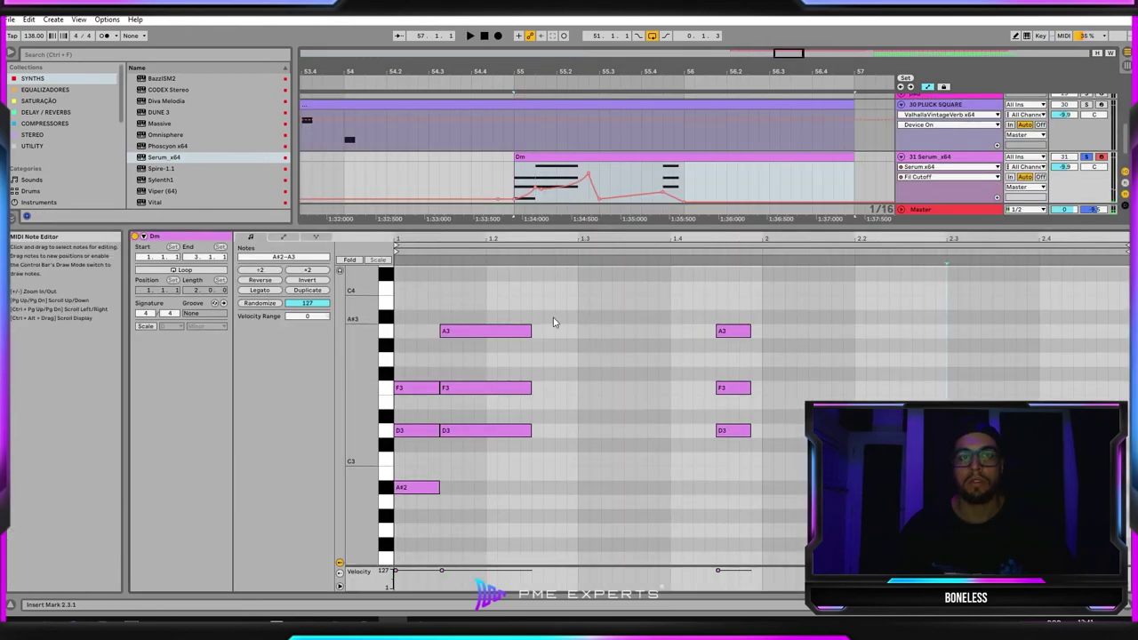
left_click_drag(538, 305, 490, 469)
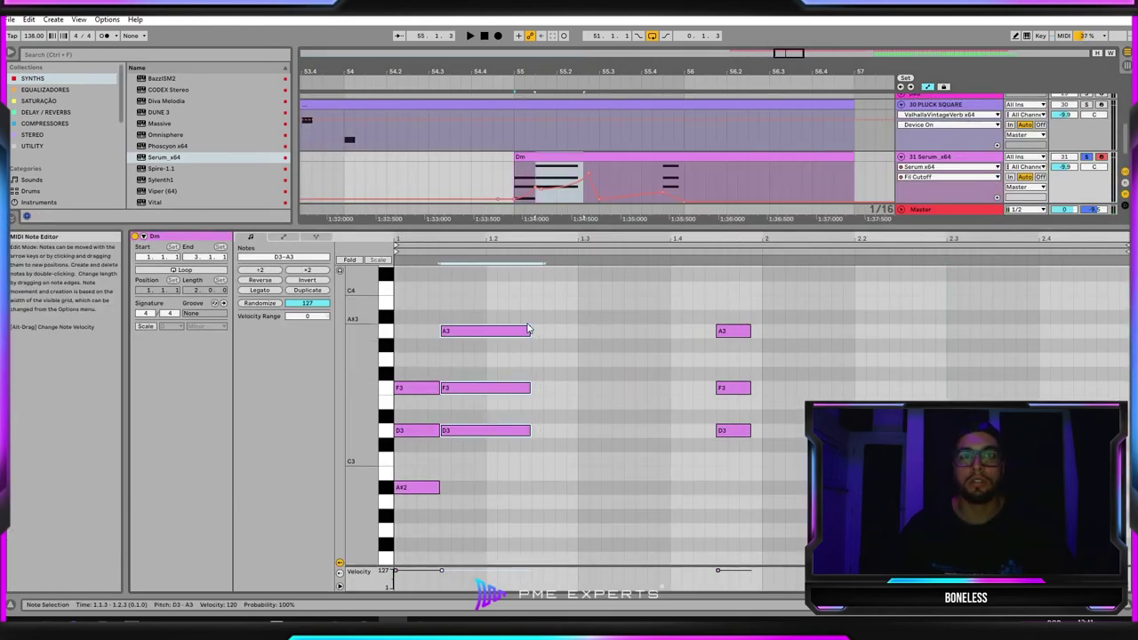
left_click_drag(530, 330, 580, 331)
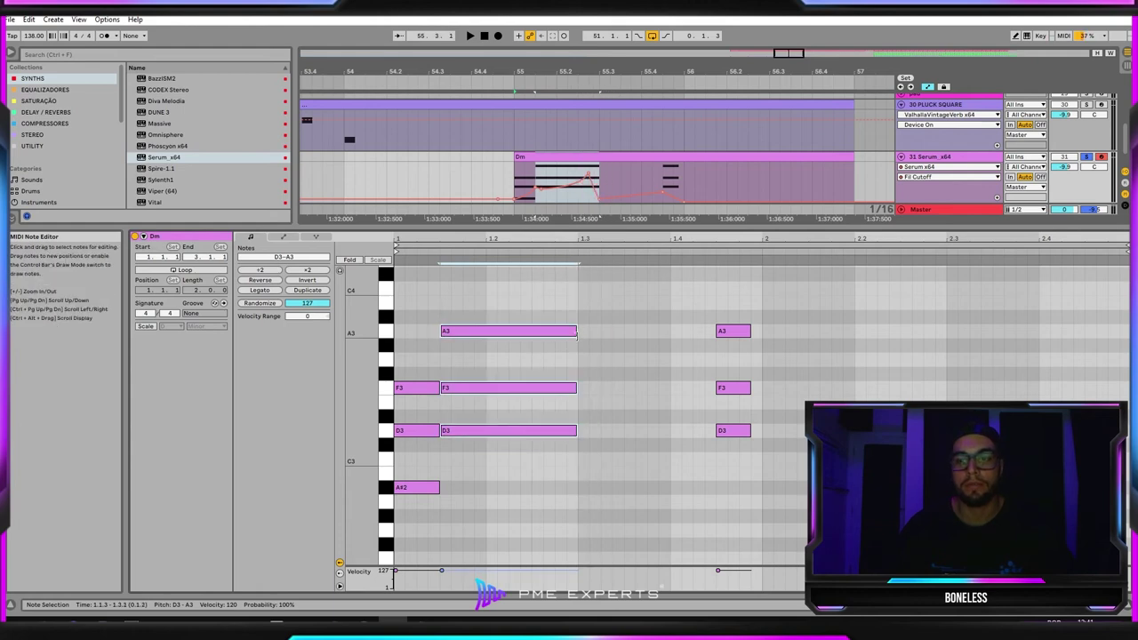
key("space")
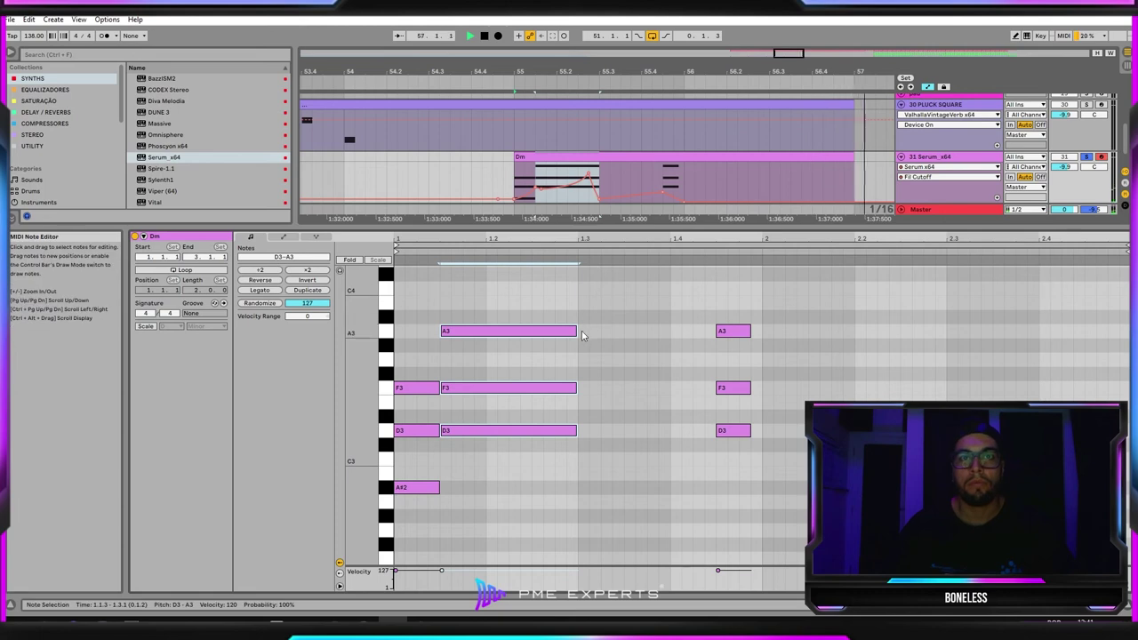
left_click_drag(575, 330, 622, 327)
key("space")
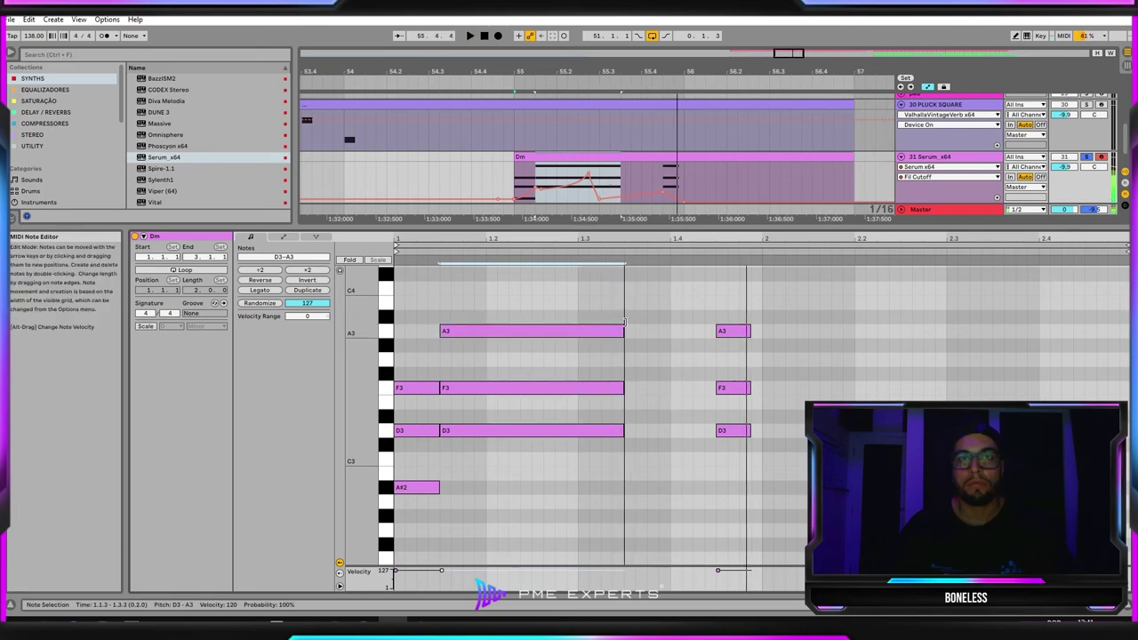
Step: Loop bar 55 during playback and remove the low cutoff breakpoint after the automation peak
left_click_drag(684, 175, 516, 172)
key("space")
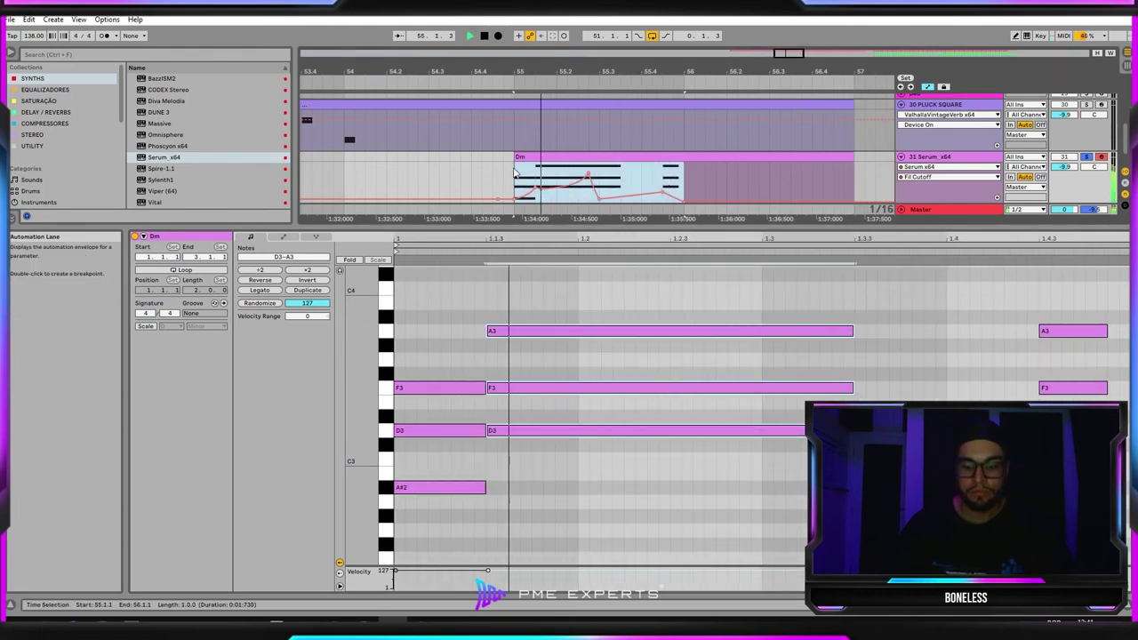
key("ctrl+l")
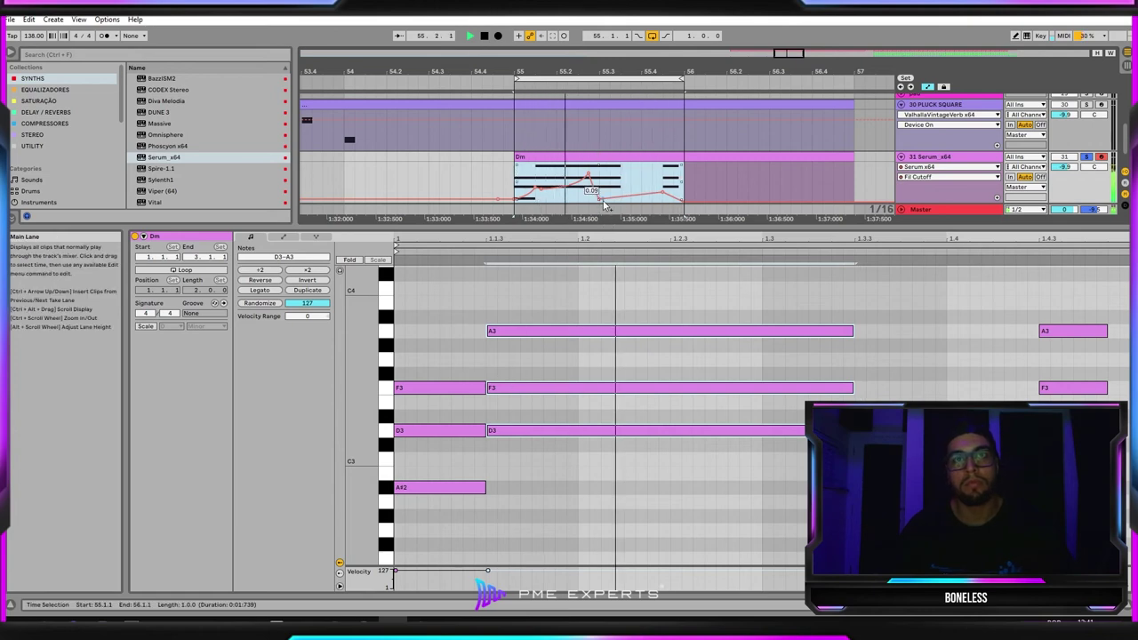
left_click(600, 198)
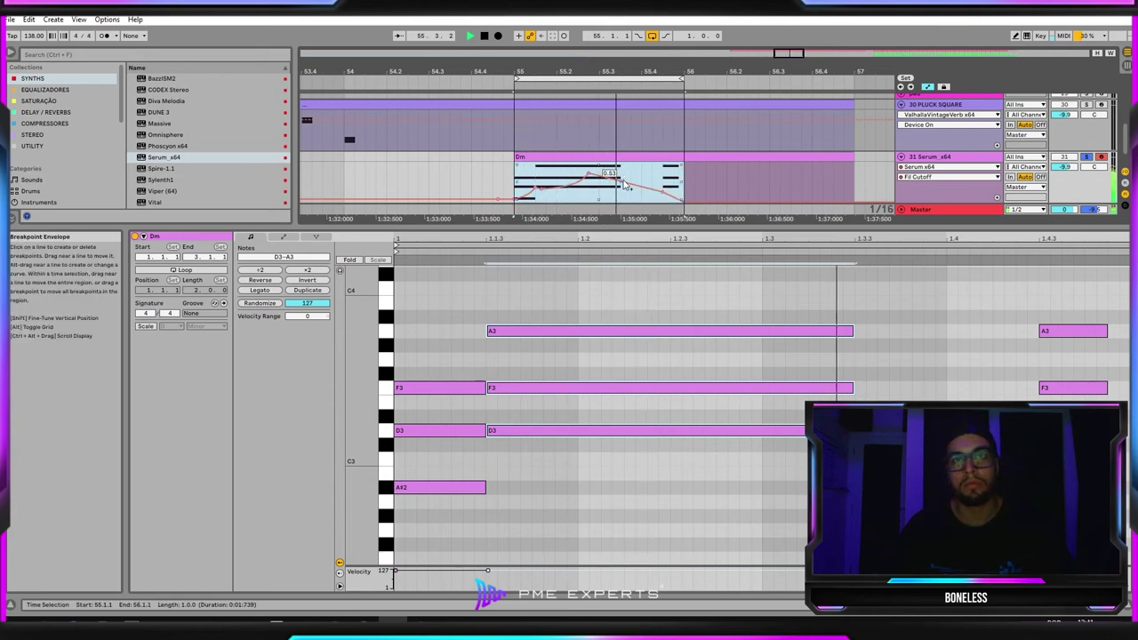
Step: Reshape the cutoff automation over the long chord so it peaks mid-chord and falls away from there
key("space")
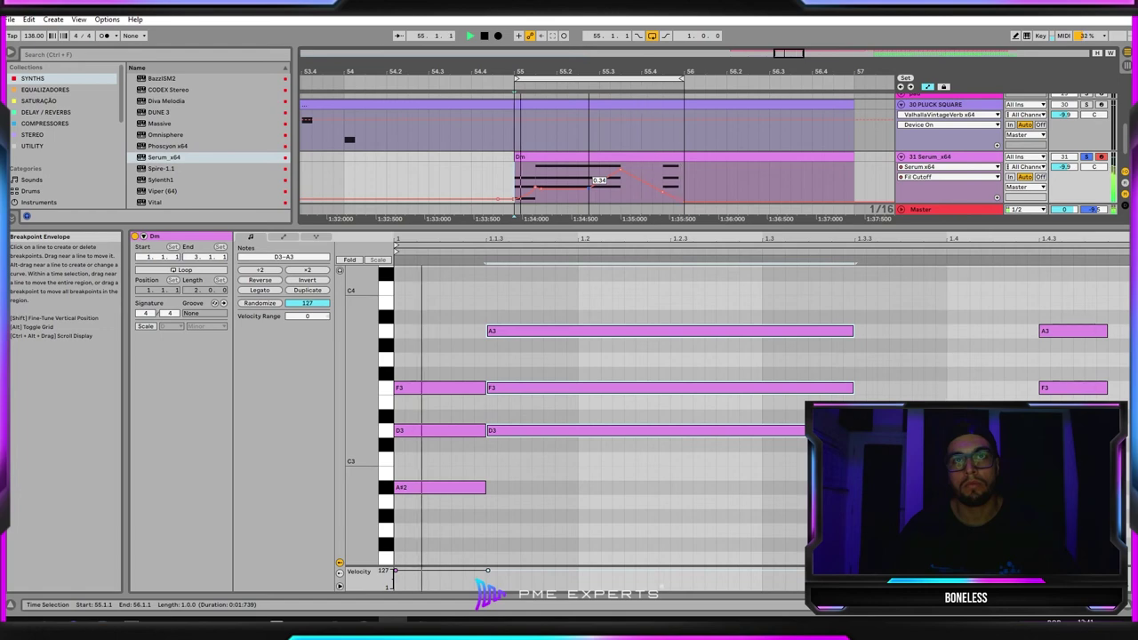
left_click_drag(589, 188, 589, 179)
left_click(622, 181)
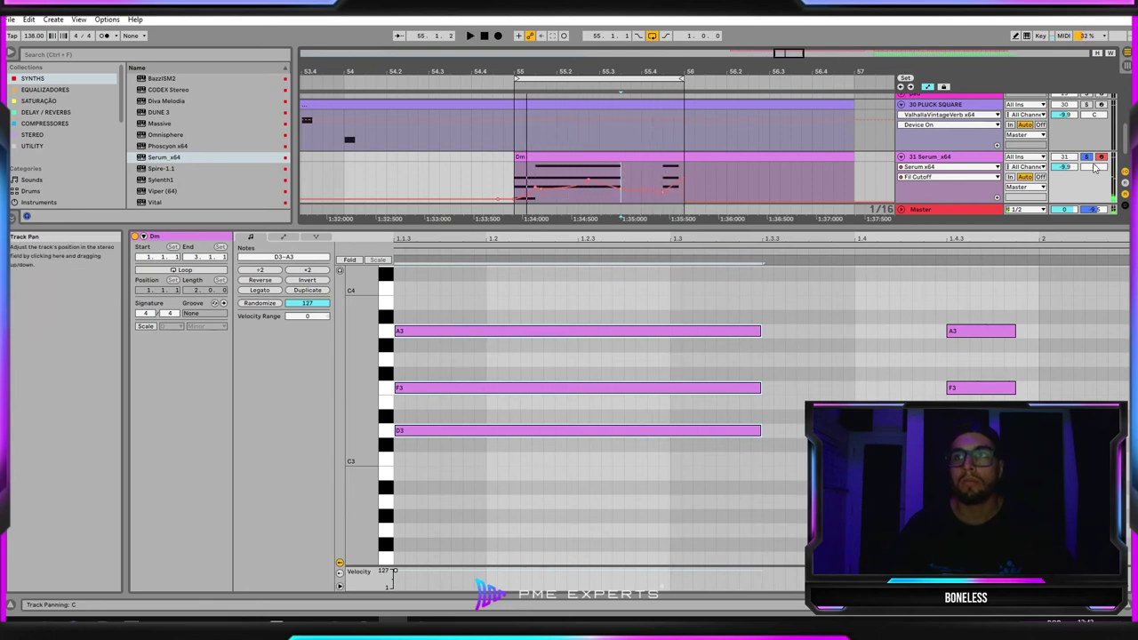
Step: Unfold the DELAY + REVERB DOT rack on the Serum track and turn the rack on
left_click(970, 156)
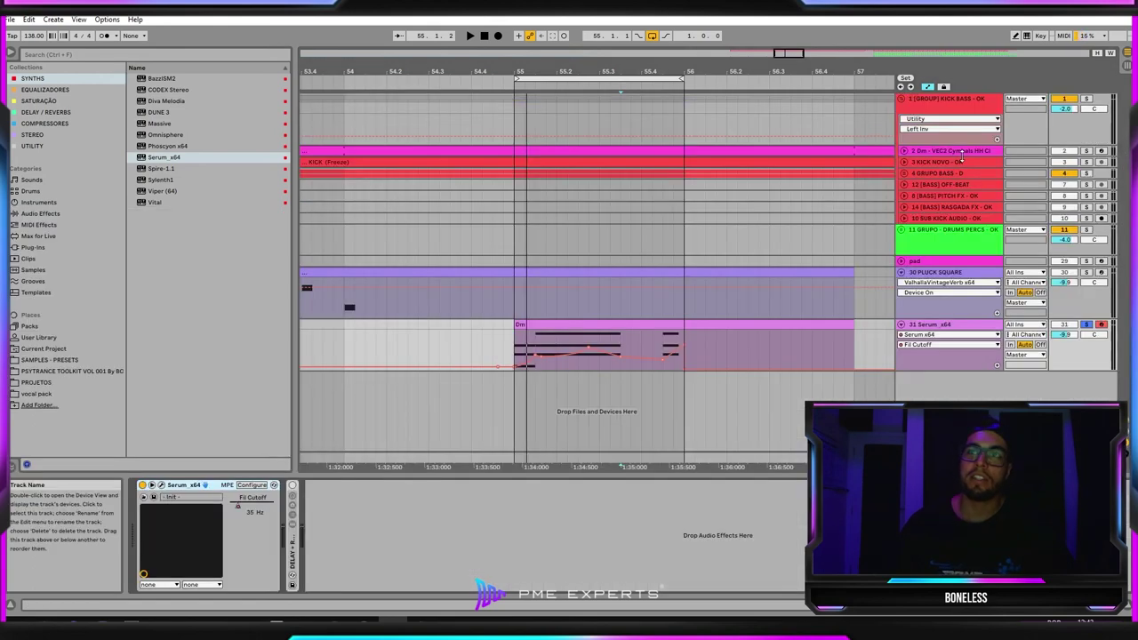
double_click(294, 558)
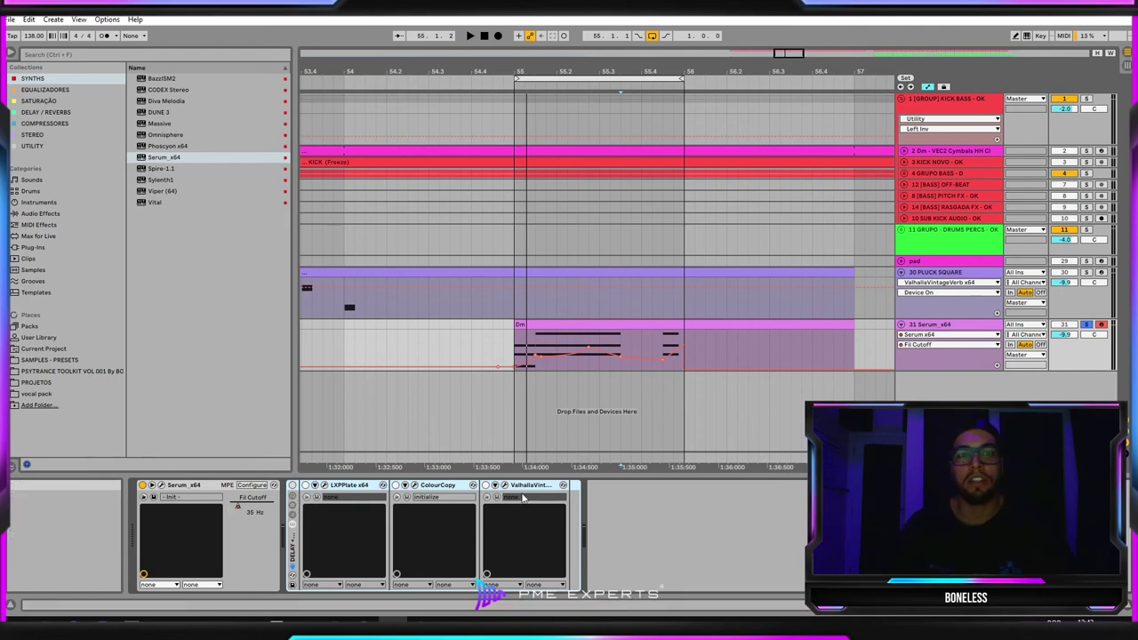
left_click(326, 489)
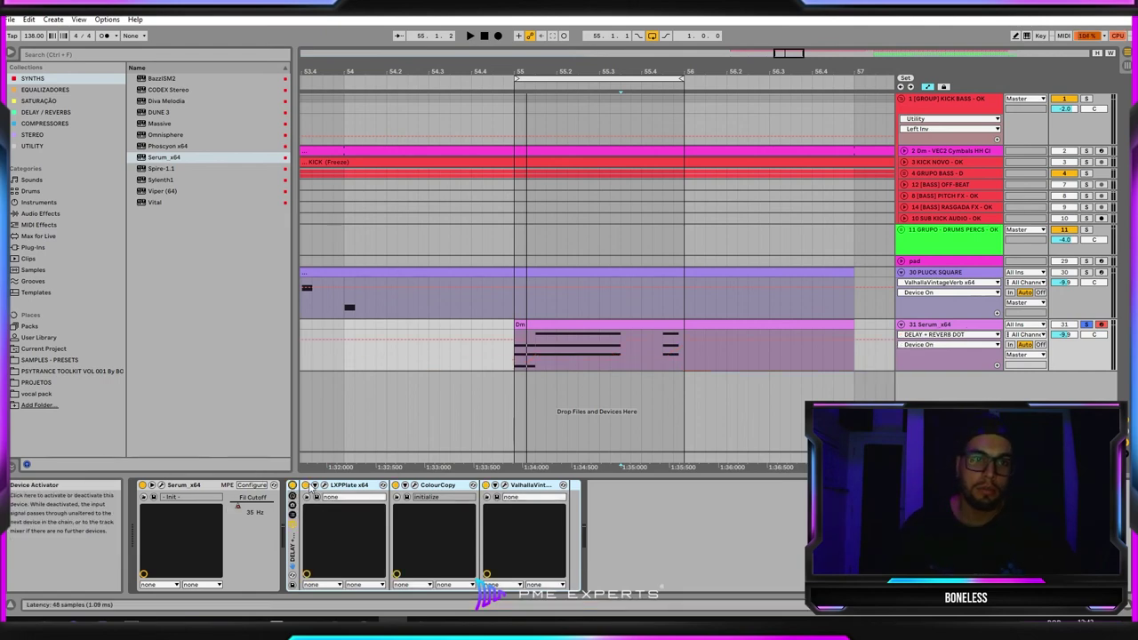
Step: Open the rack's LXPPlate reverb and review its Blue Plate 1 preset settings, then close it
left_click(373, 486)
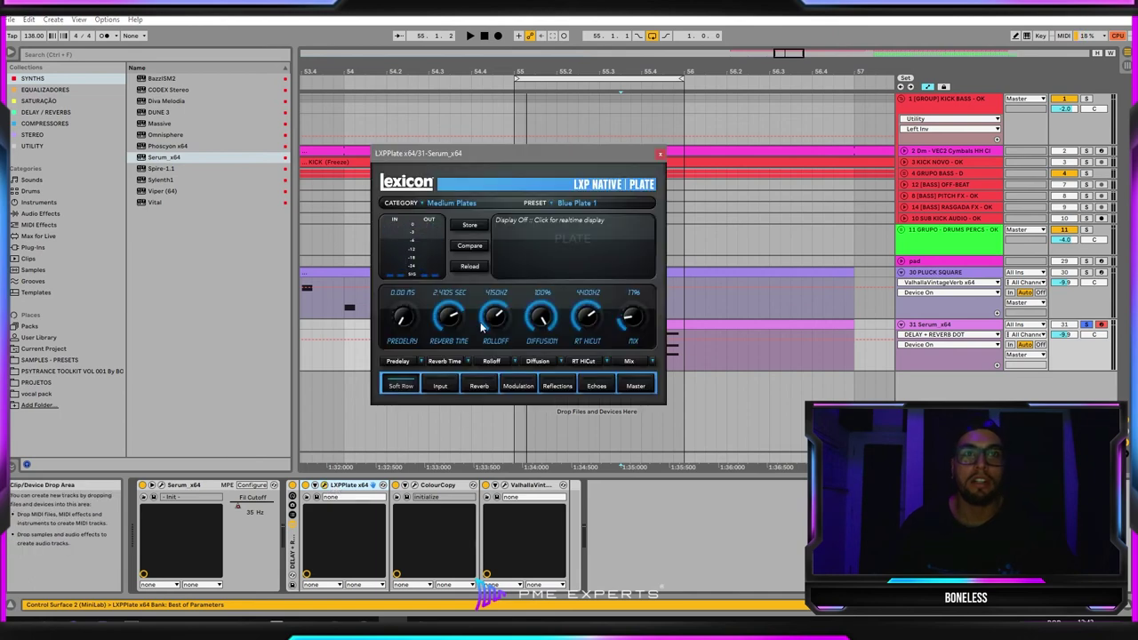
left_click_drag(597, 155, 449, 191)
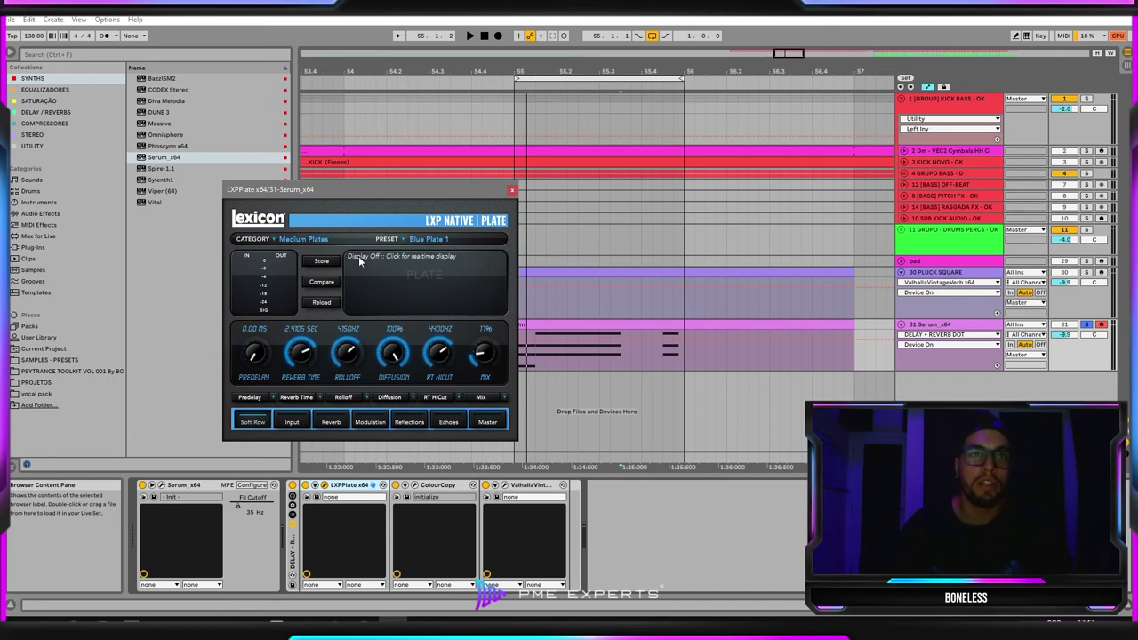
left_click(511, 192)
Step: Inspect the ColourCopy delay's time base, regeneration and brightness, and the ValhallaVintageVerb's mix, decay and damping settings
left_click(405, 485)
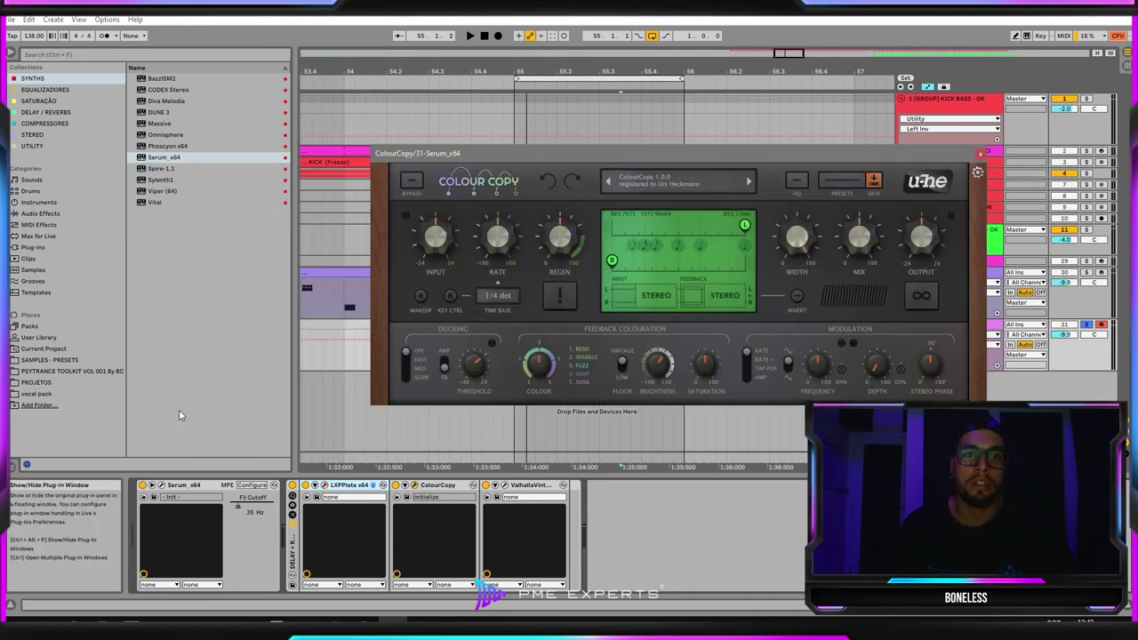
left_click_drag(537, 160, 291, 191)
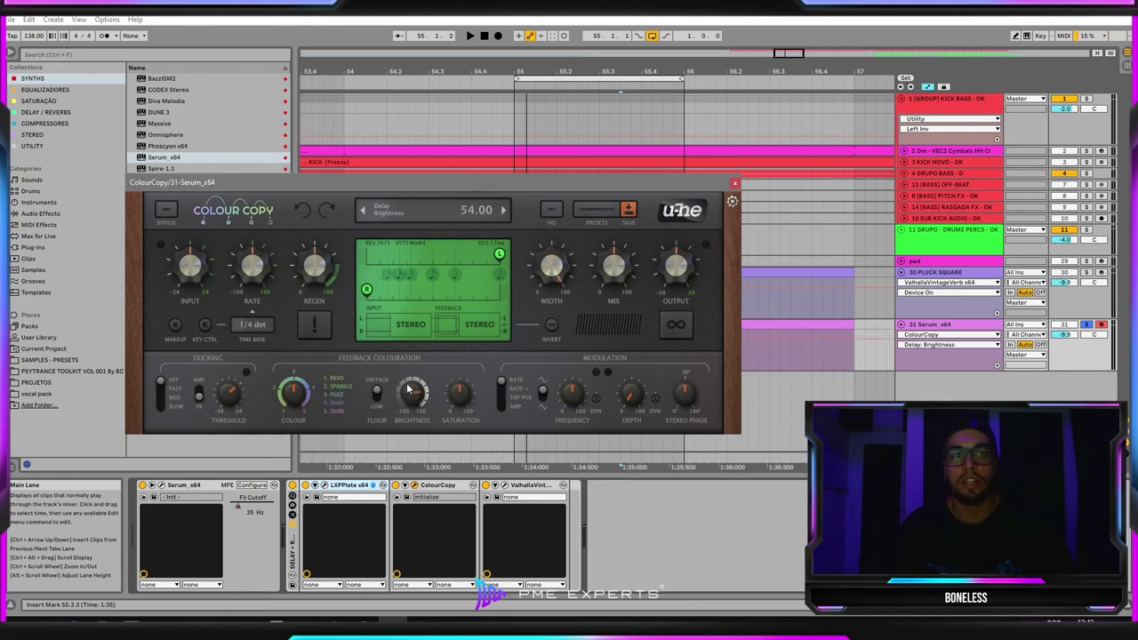
left_click_drag(409, 388, 422, 431)
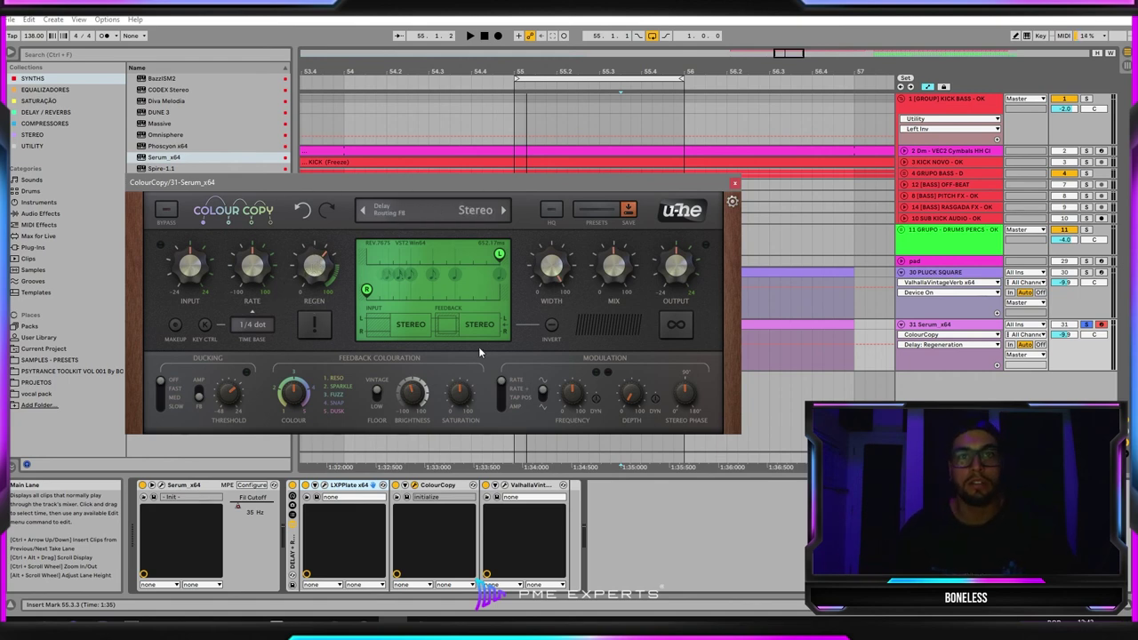
left_click(734, 184)
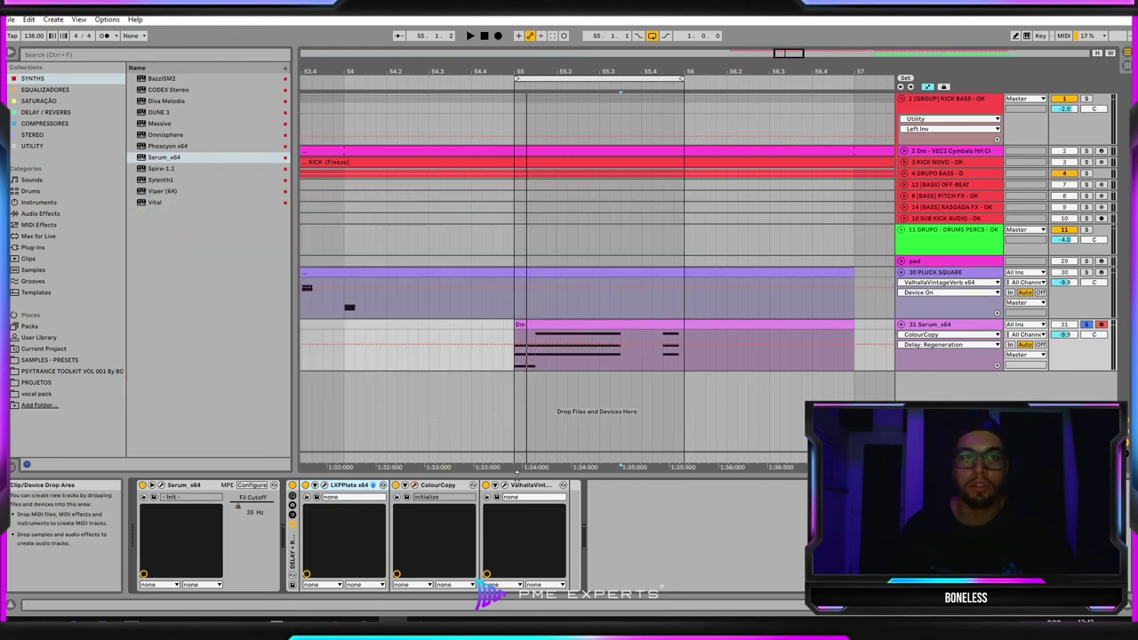
left_click(504, 485)
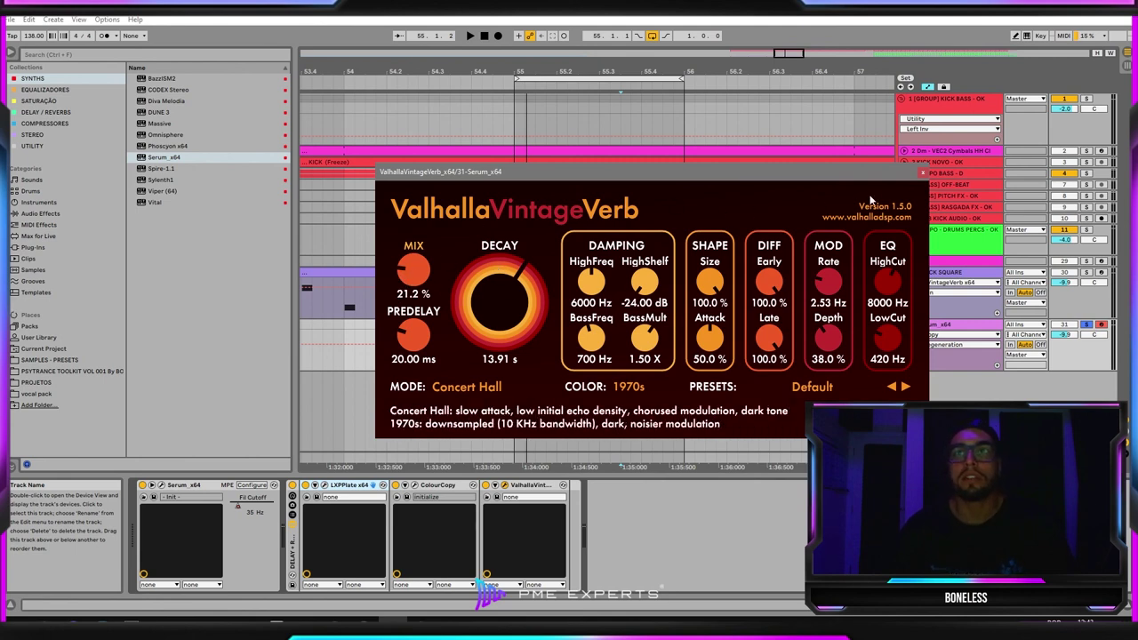
left_click(920, 173)
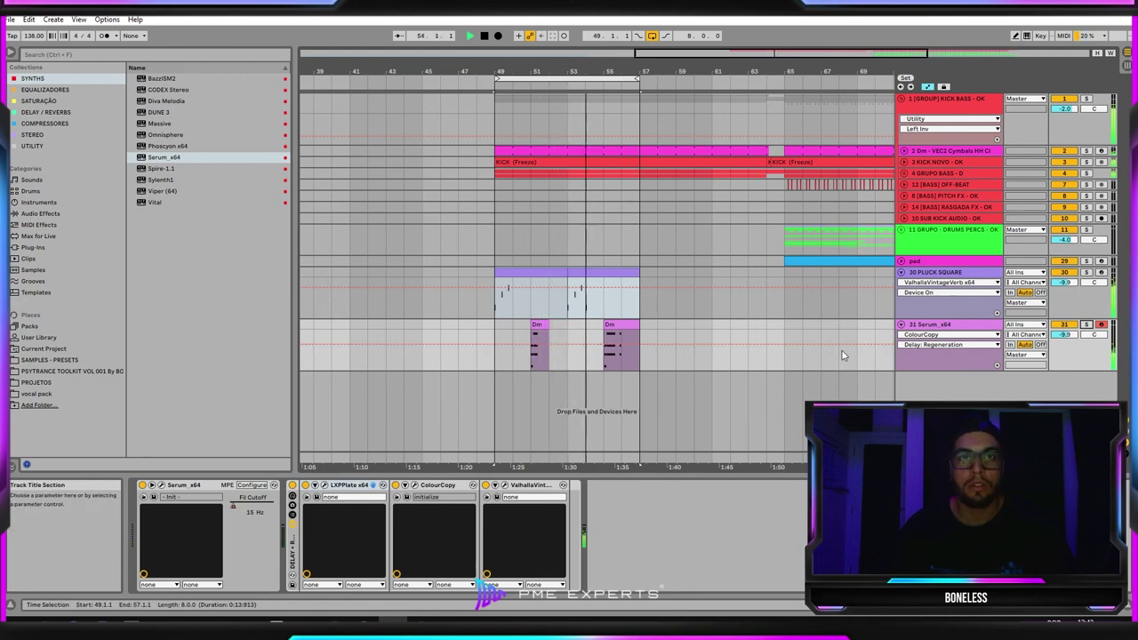
Step: Display Serum's Fil Cutoff automation on track 31 again while the bar 49 to 57 loop plays
key("a")
key("a")
left_click(947, 335)
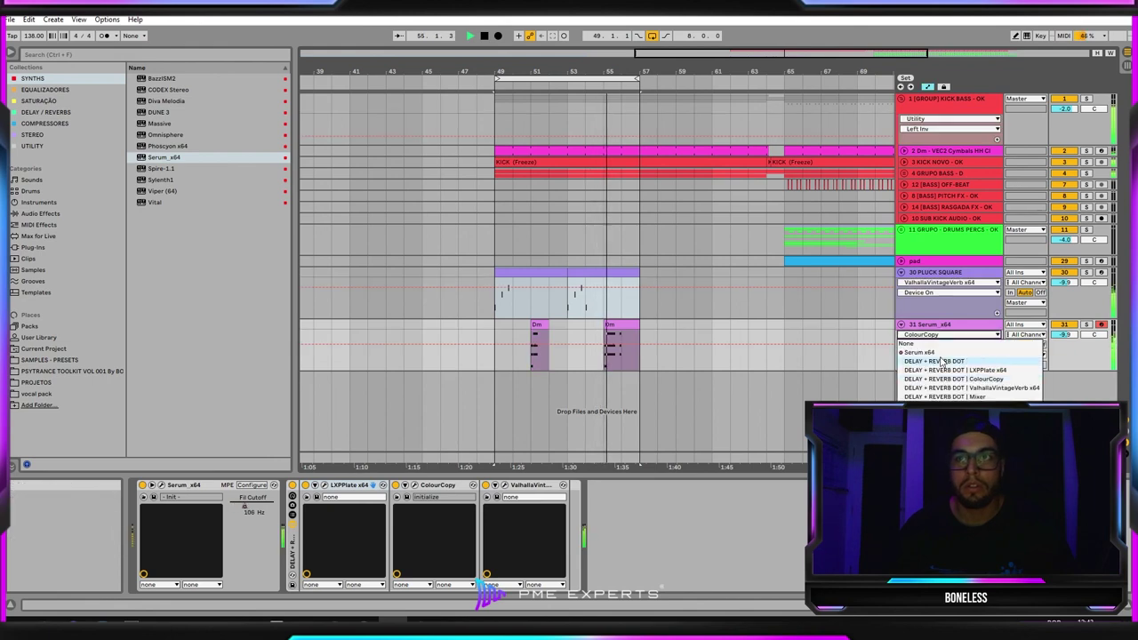
left_click(941, 354)
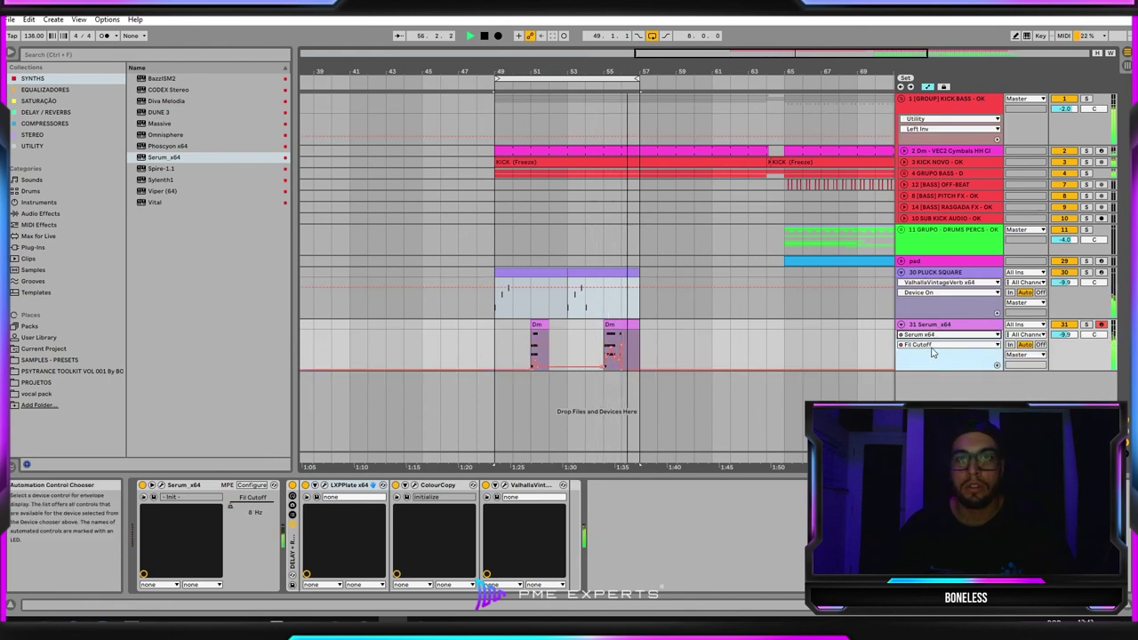